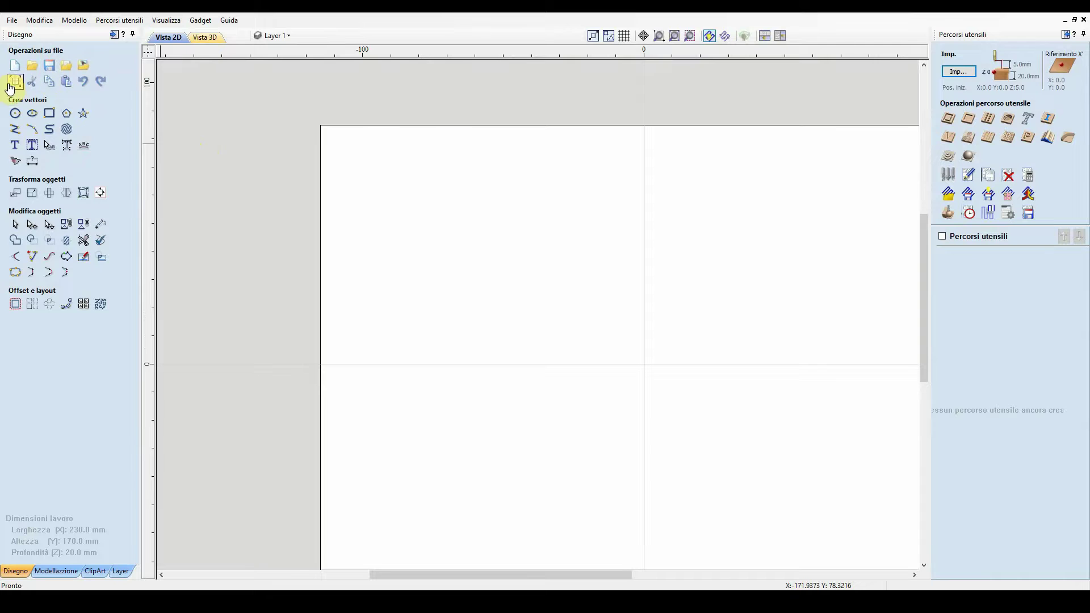
- Review the job's width, height and thickness in the job setup and accept the setup
click(15, 81)
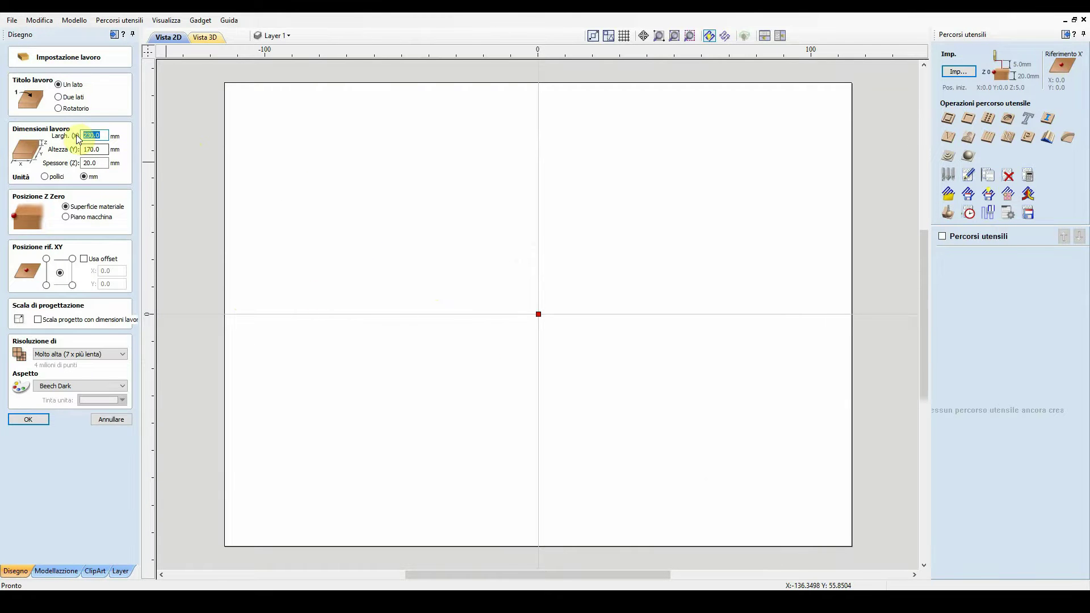
click(97, 135)
key(Tab)
key(Tab)
click(66, 156)
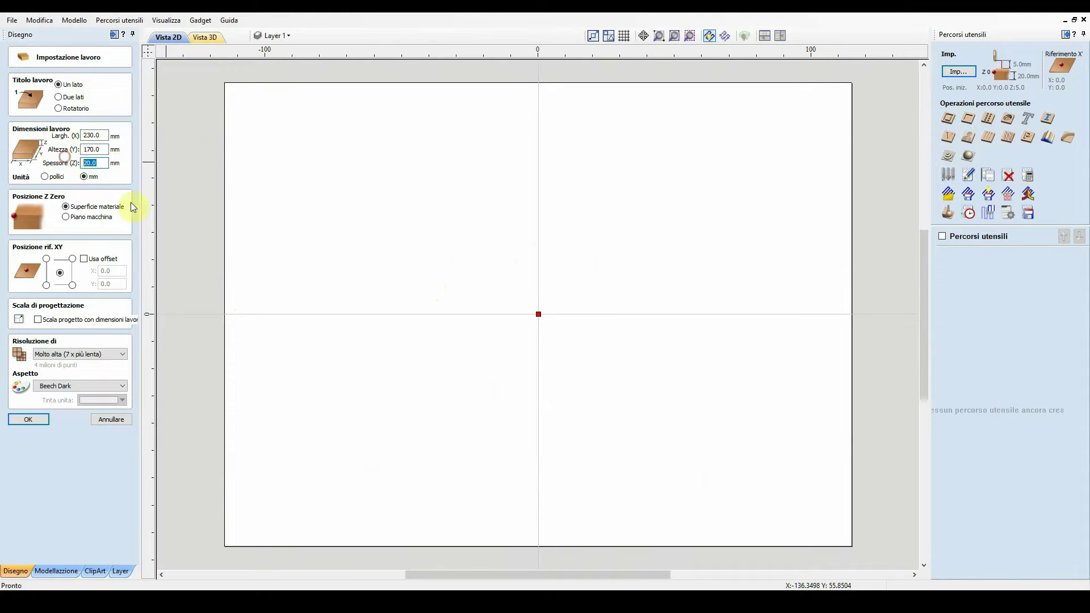
click(40, 419)
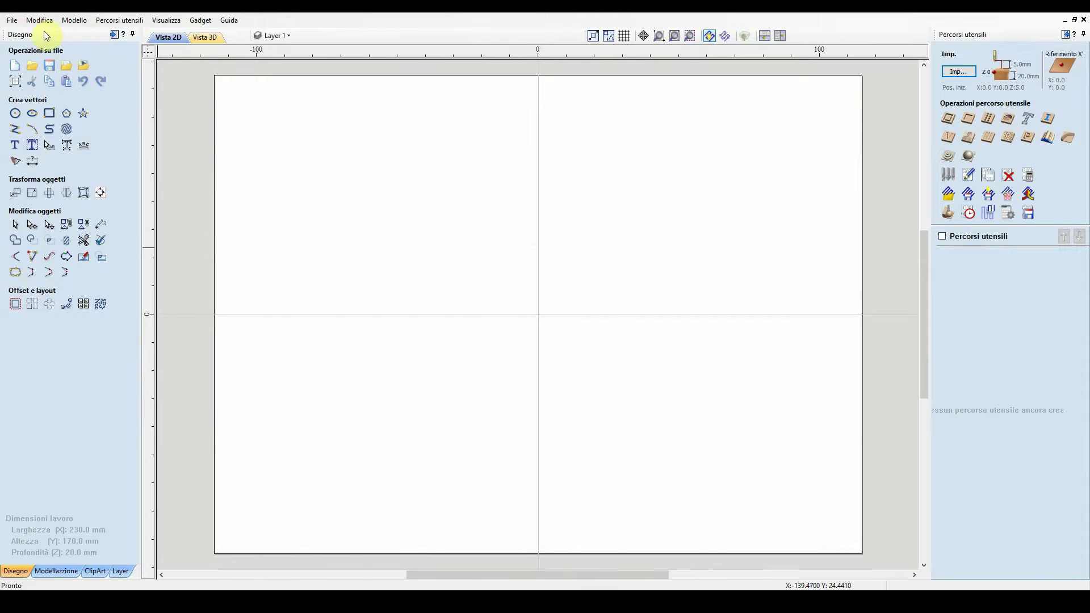
click(12, 22)
click(11, 21)
click(11, 22)
click(10, 22)
click(17, 21)
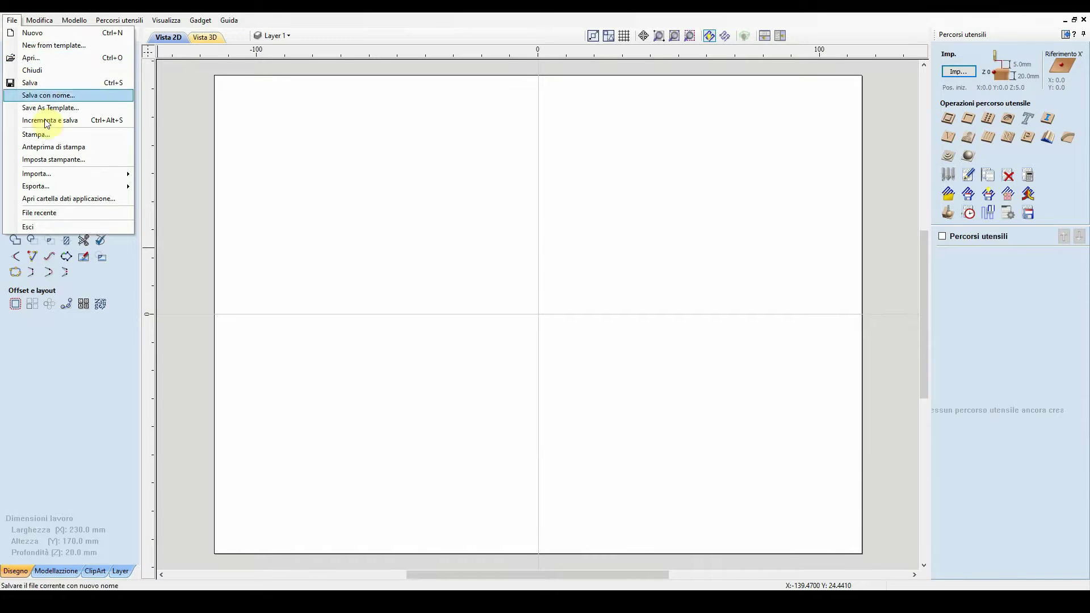
mouse_move(117, 173)
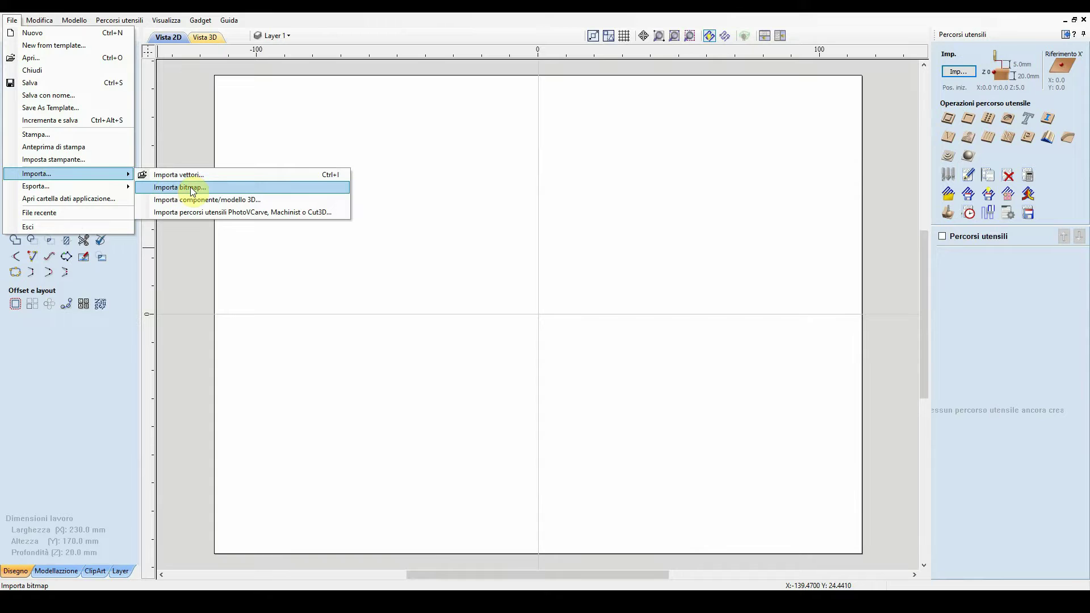
click(189, 137)
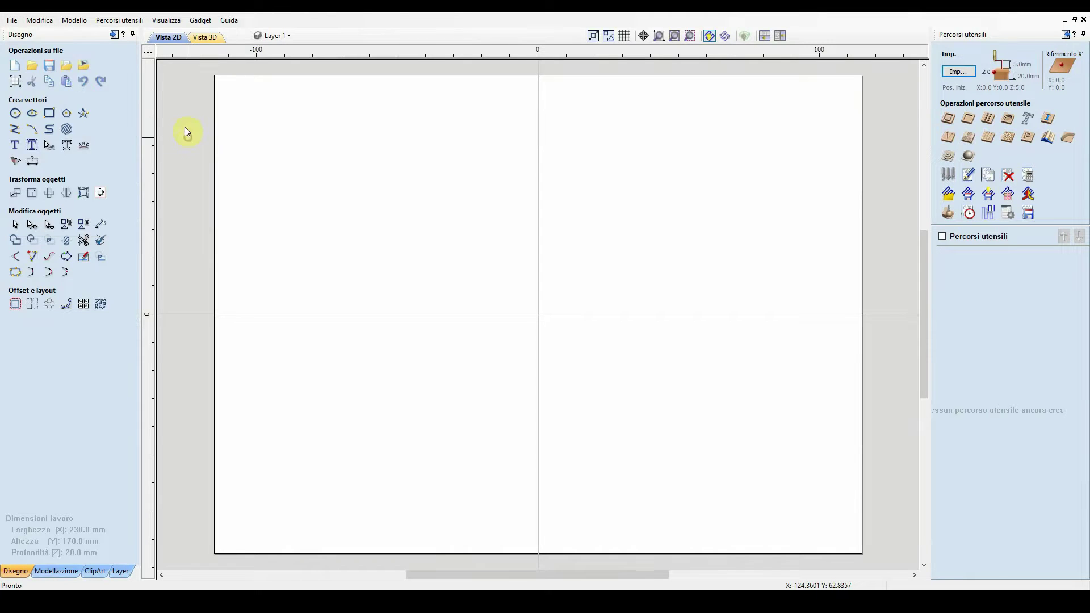
click(85, 67)
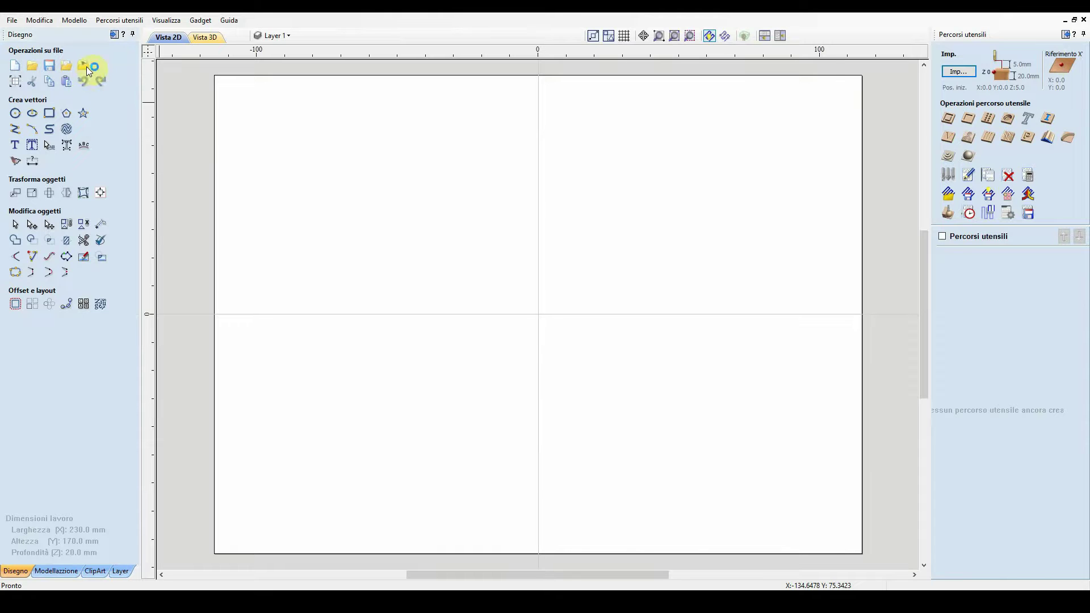
click(336, 88)
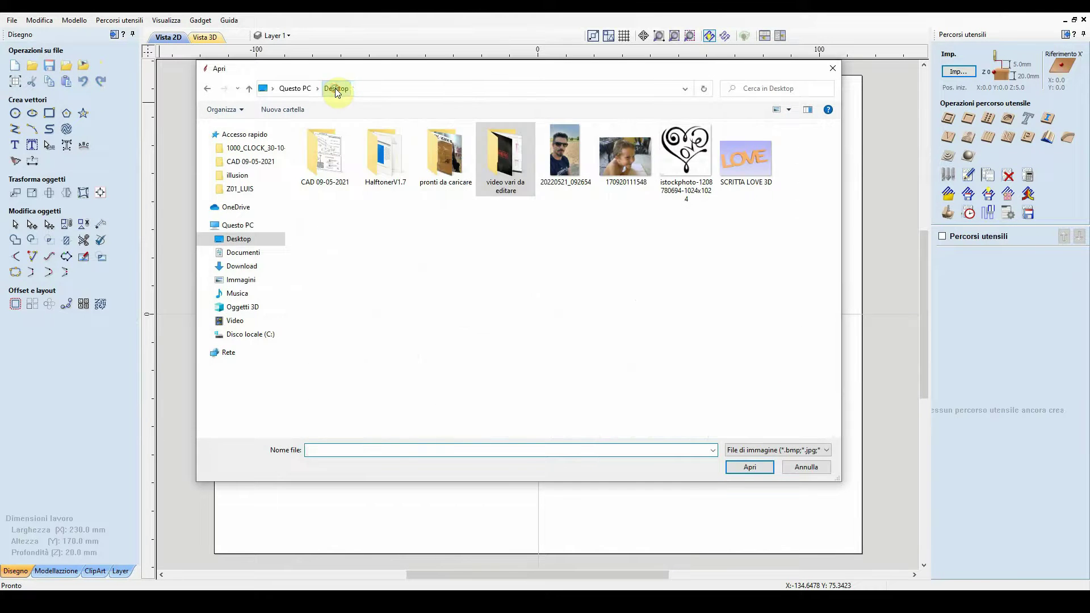
click(697, 177)
click(749, 467)
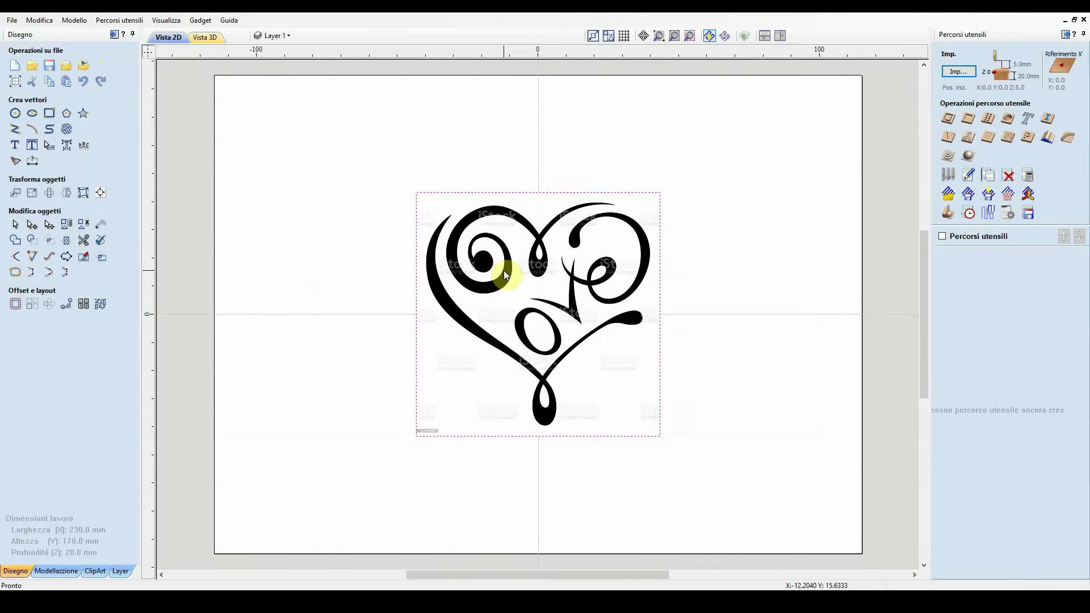
- Enlarge the heart bitmap proportionally to about 164 mm square and centre it on the material
click(466, 371)
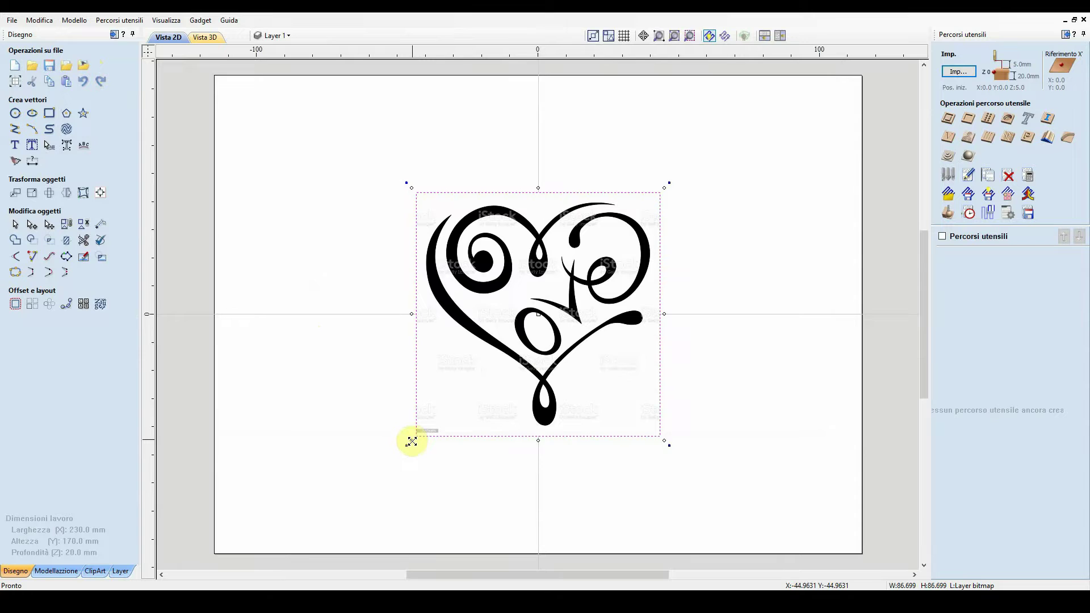
drag(413, 442, 214, 522)
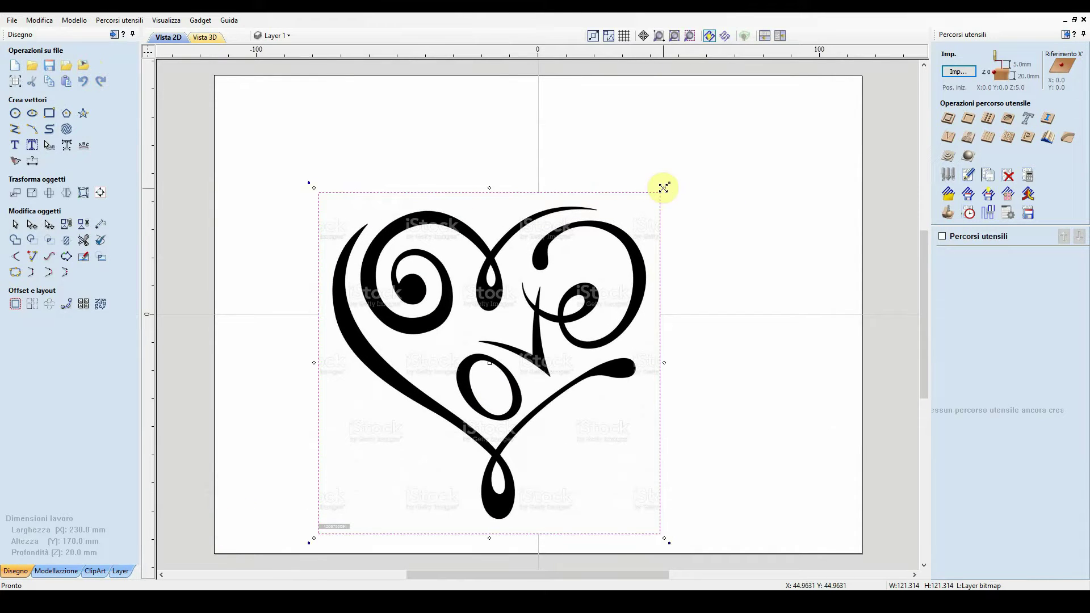
drag(663, 187, 852, 69)
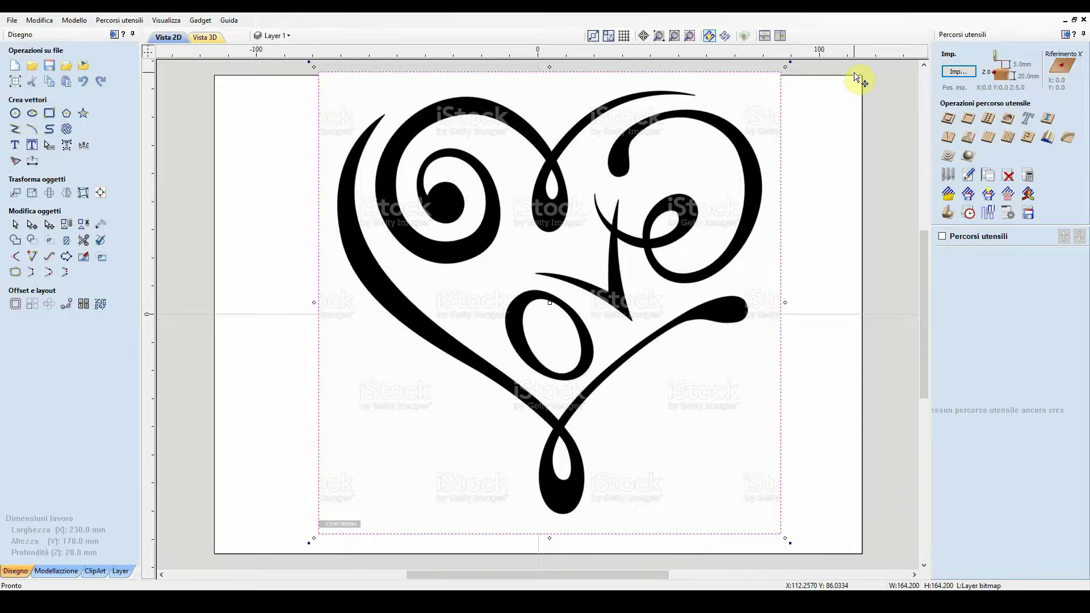
key(F9)
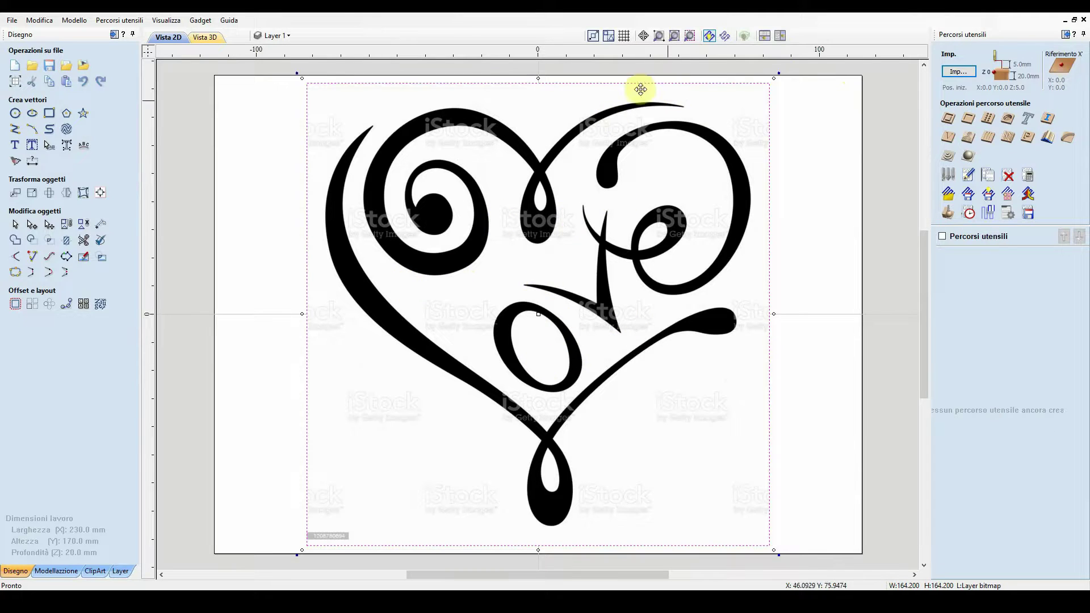
click(808, 170)
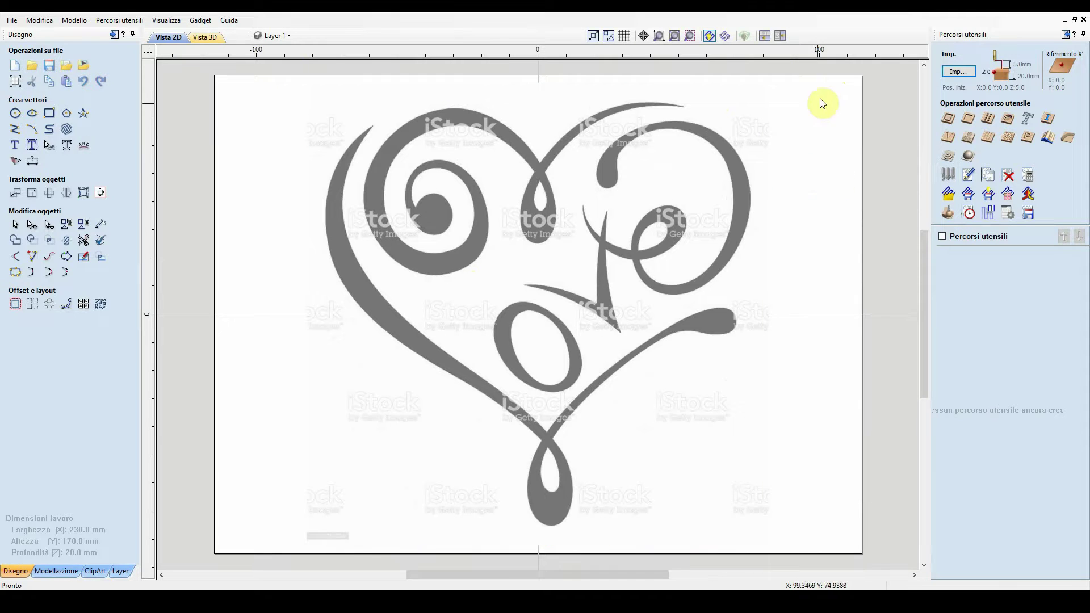
- Preview a black-and-white vector trace of the heart bitmap with the 0.50 threshold
click(356, 203)
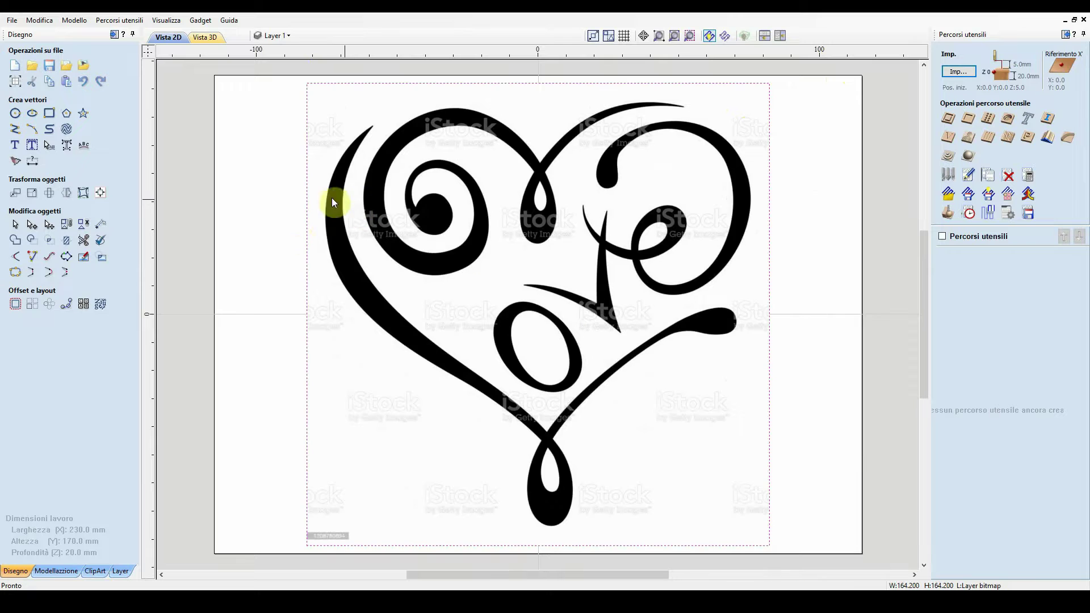
click(15, 163)
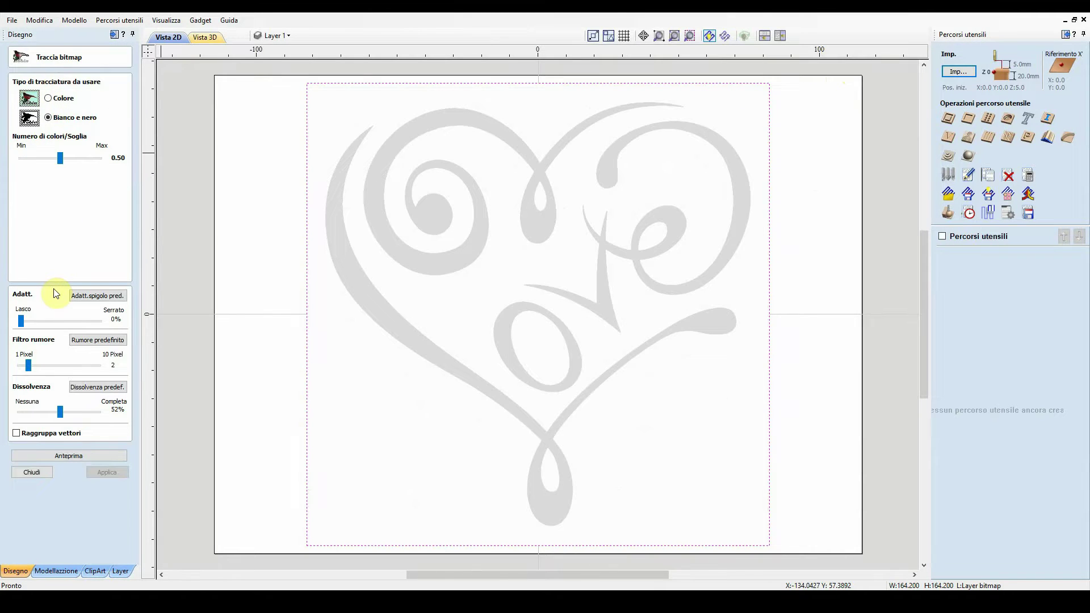
click(66, 456)
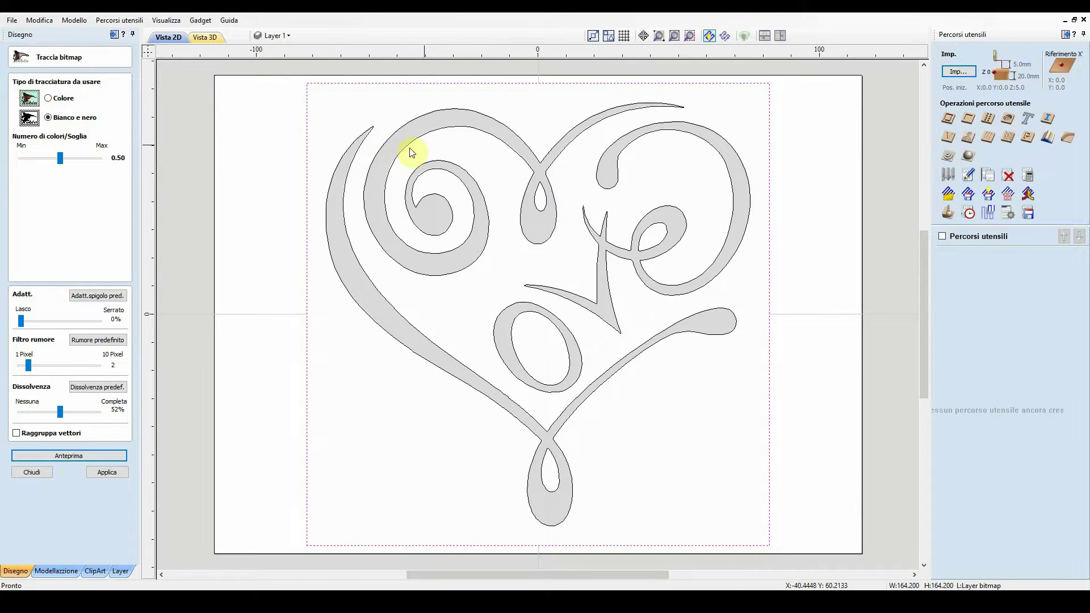
- Try the trace with the corner fit at 100%, and preview it again with the fit back at 0%
mouse_move(21, 320)
mouse_down()
mouse_move(49, 325)
mouse_move(11, 323)
mouse_up()
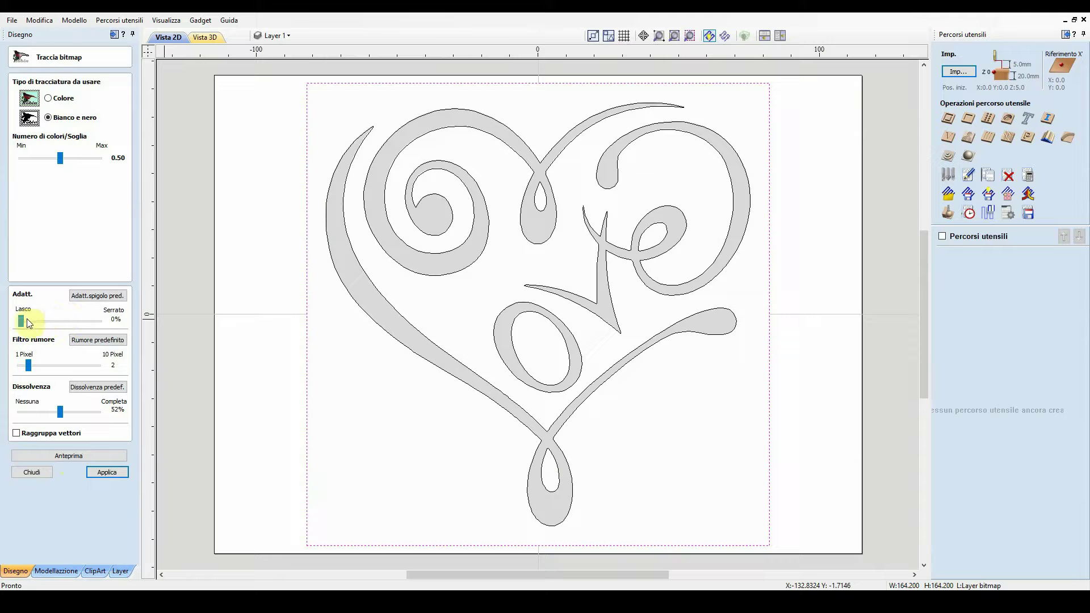
drag(21, 323, 109, 320)
scroll(370, 133, up, 2)
scroll(372, 134, up, 10)
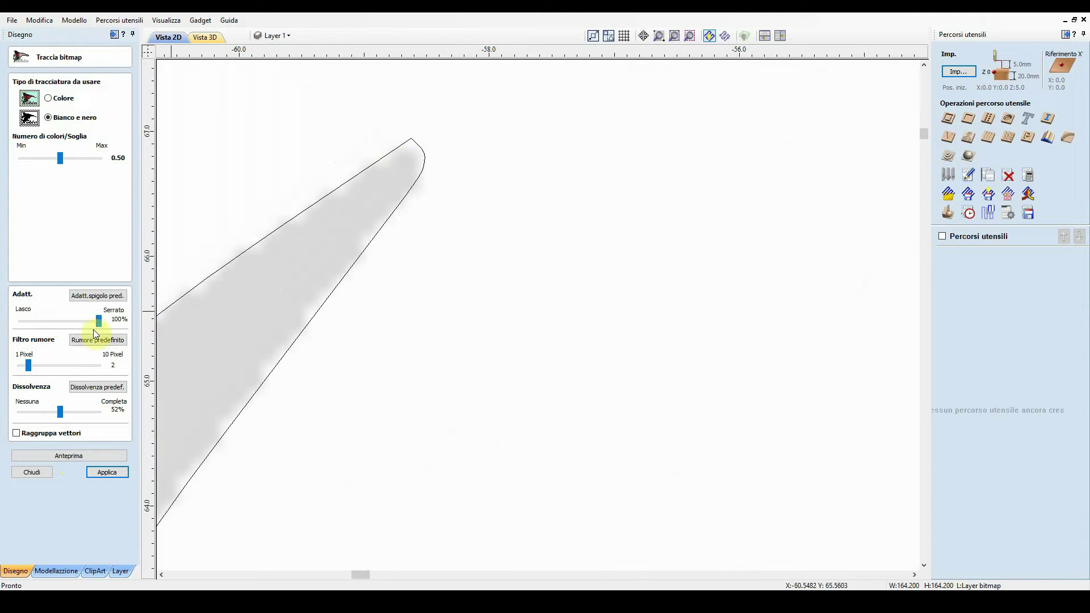
click(60, 454)
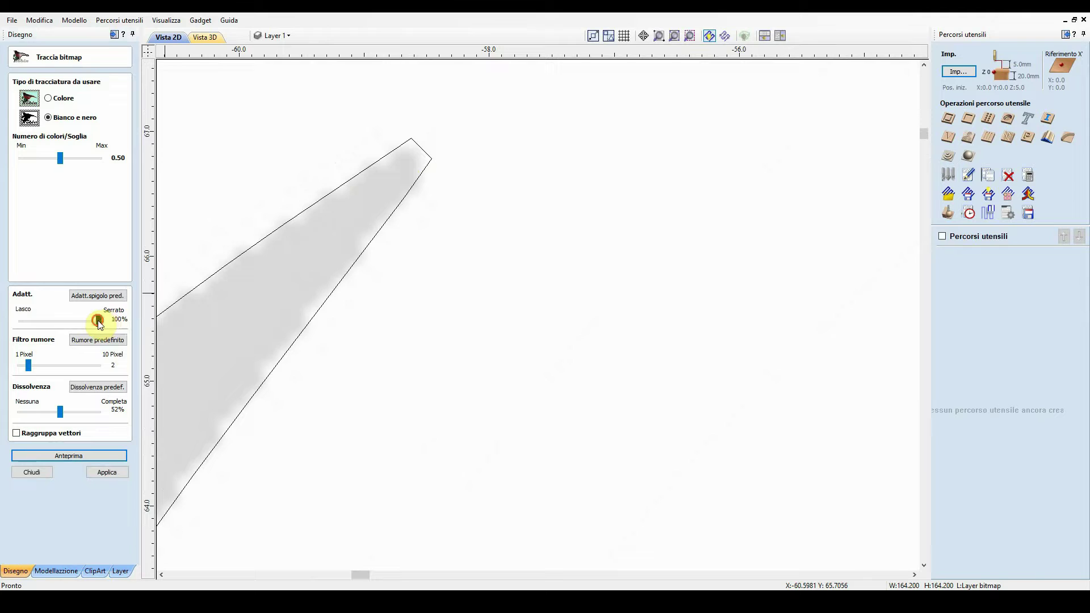
drag(98, 322, 3, 327)
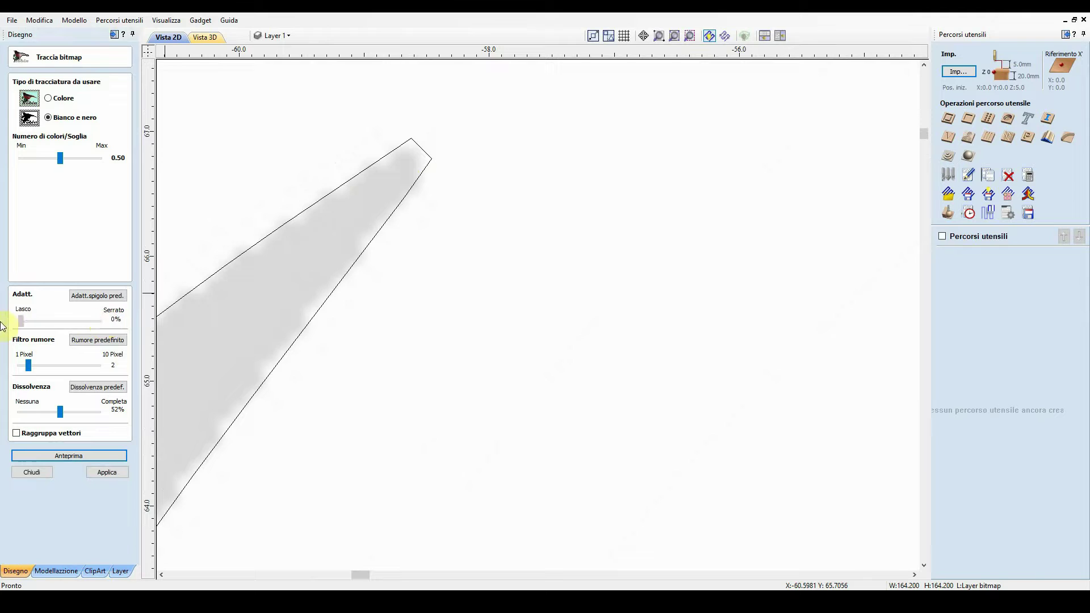
click(77, 458)
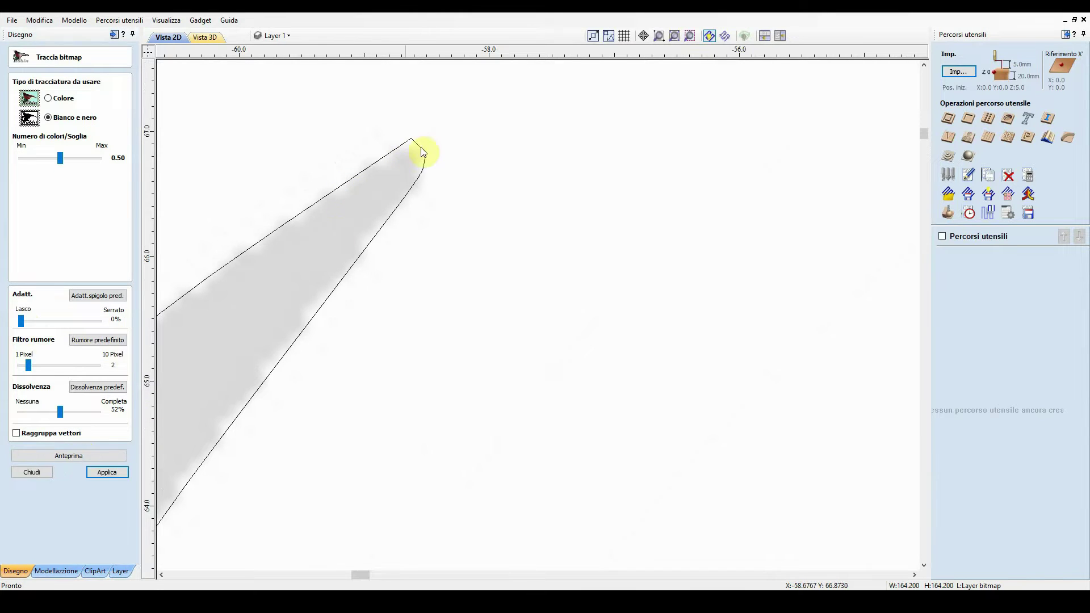
- Examine the previewed outline closely at the heart's pointed upper tip and at the spiral's inner corner
scroll(429, 174, down, 2)
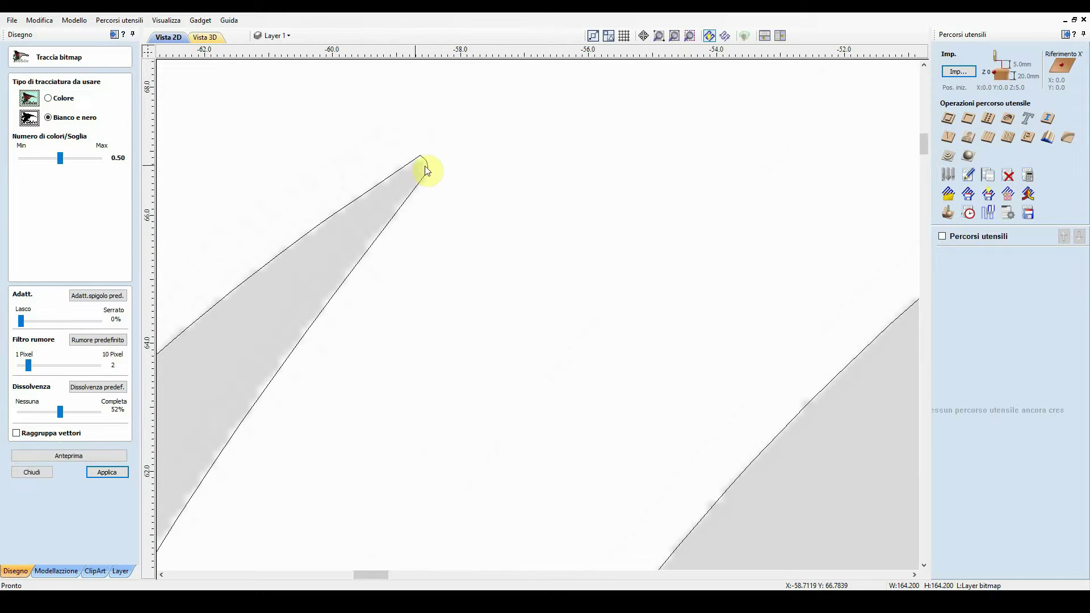
scroll(421, 162, down, 4)
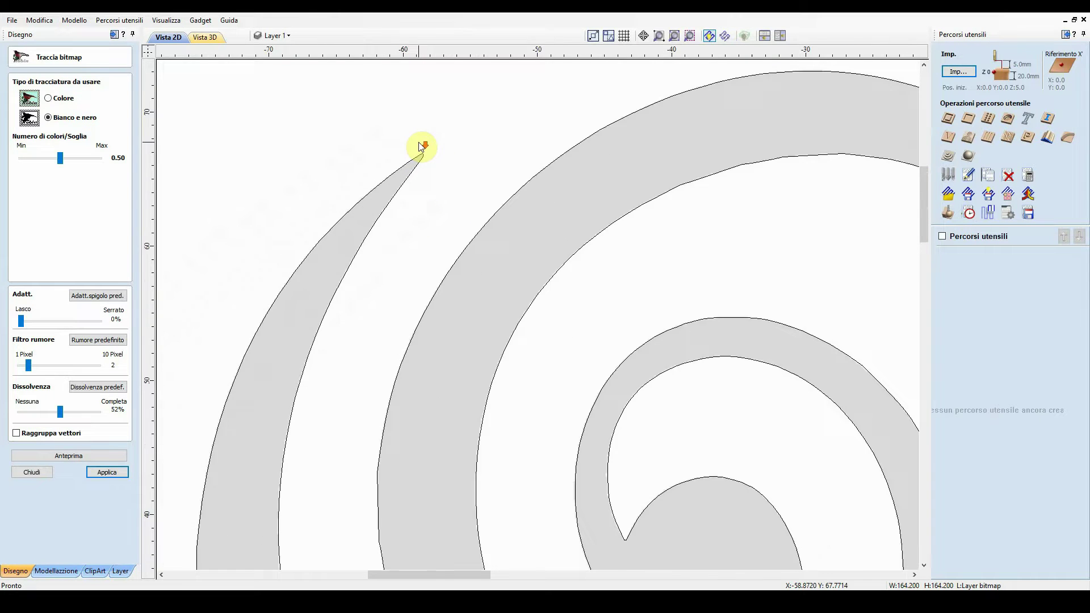
scroll(421, 147, down, 3)
scroll(511, 284, up, 5)
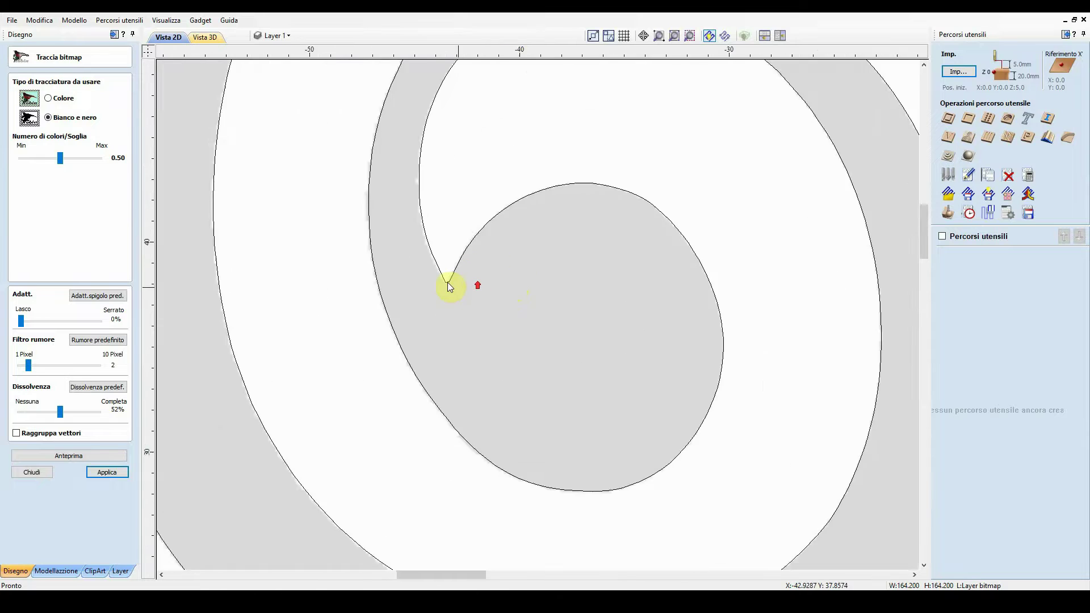
scroll(449, 287, up, 6)
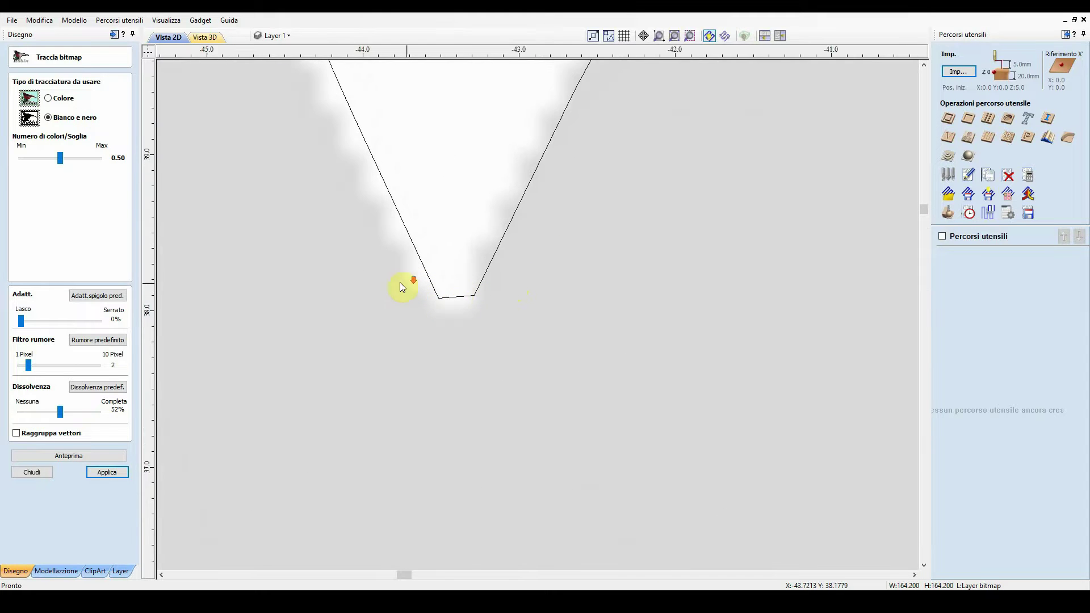
scroll(402, 286, down, 6)
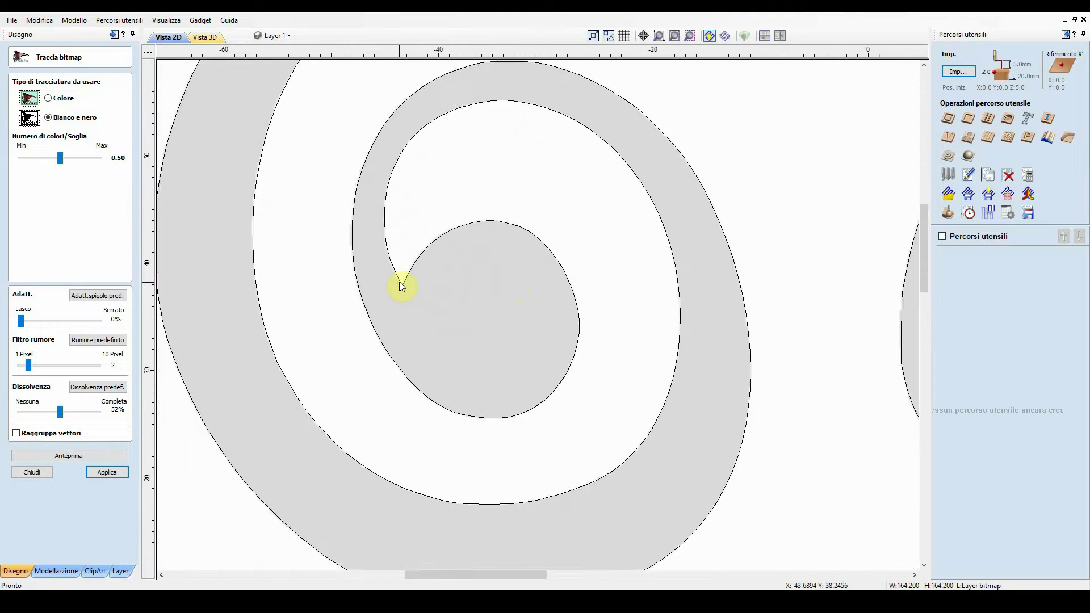
scroll(401, 285, down, 4)
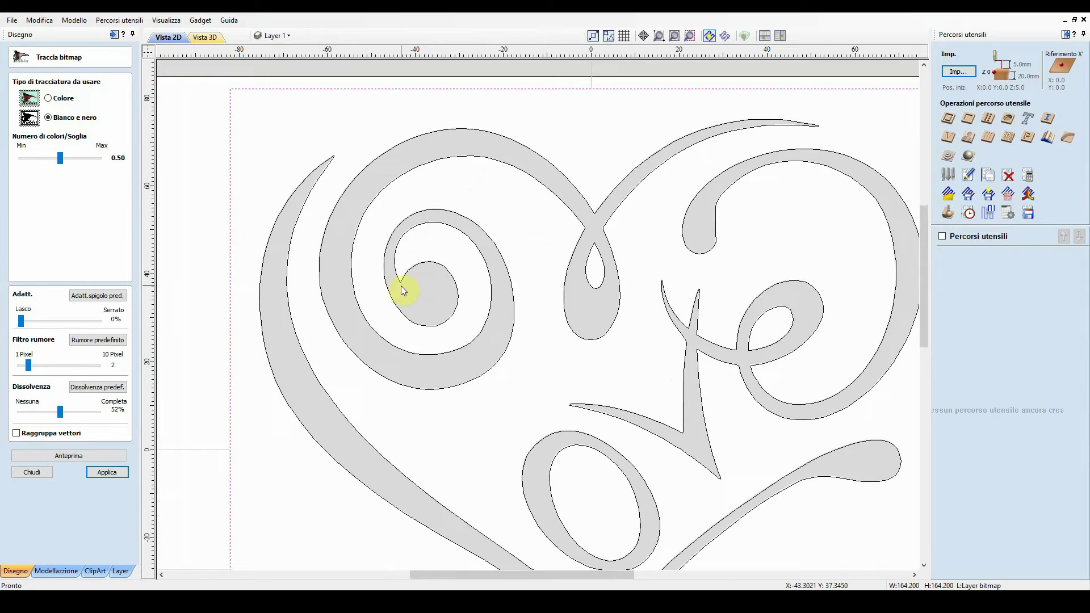
- Set the bitmap fading to 57% and the noise filter to 1 pixel, and apply the trace to create the vectors
mouse_move(61, 415)
mouse_down()
mouse_move(21, 408)
mouse_move(100, 406)
mouse_move(63, 407)
mouse_up()
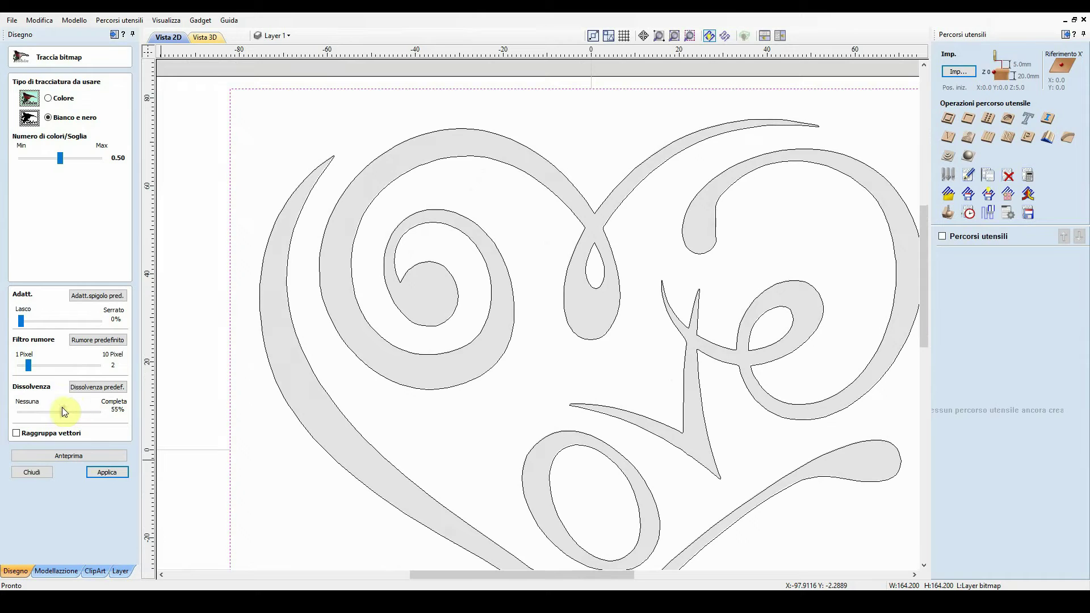
drag(28, 367, 70, 365)
click(89, 455)
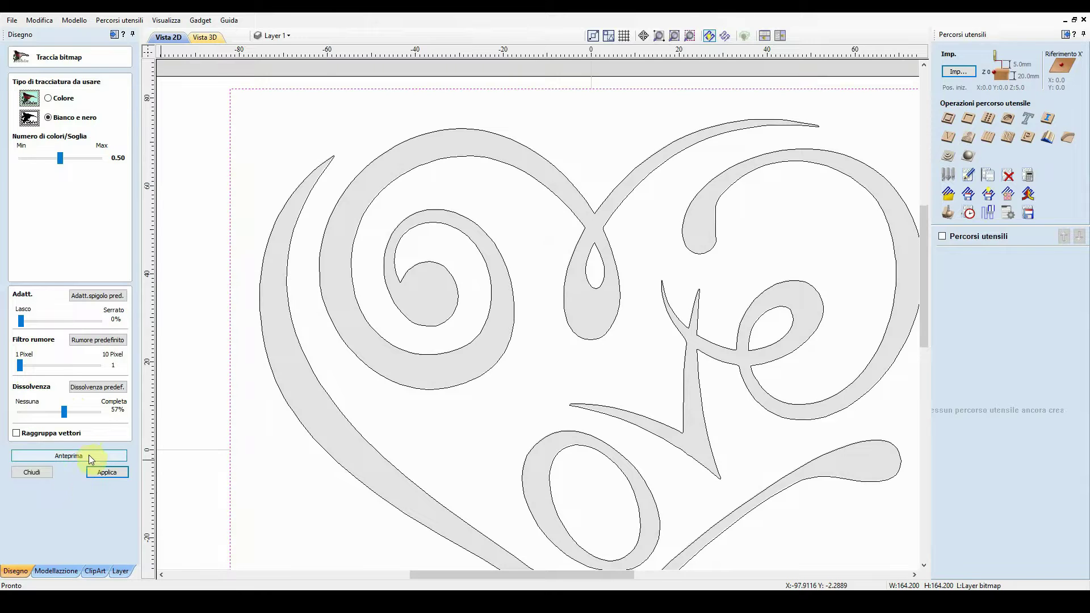
click(111, 471)
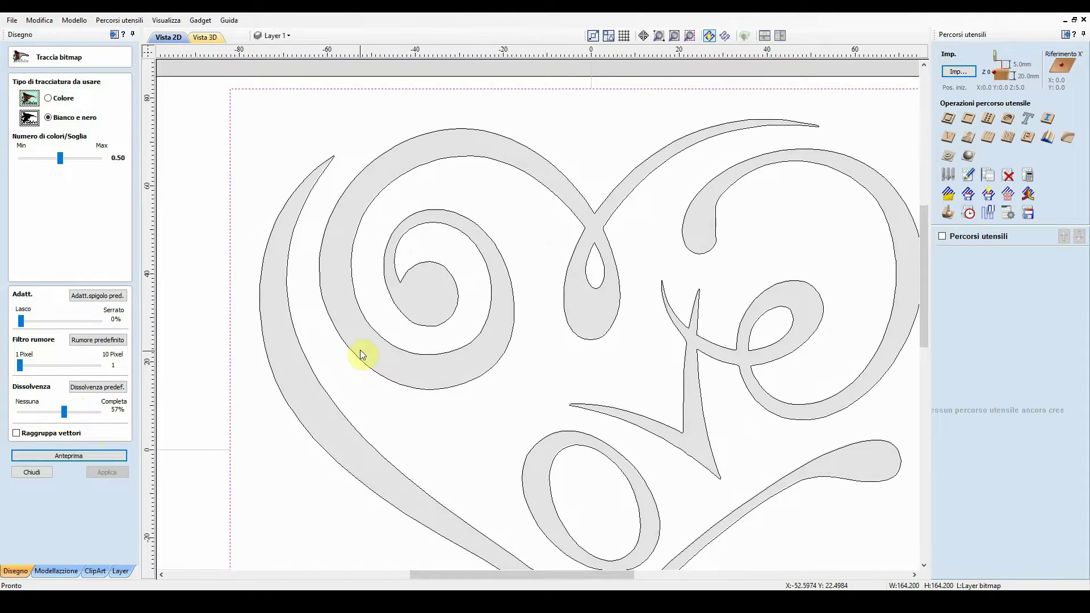
click(52, 473)
- Delete the heart bitmap underneath so that only the traced vectors are kept
scroll(380, 295, down, 3)
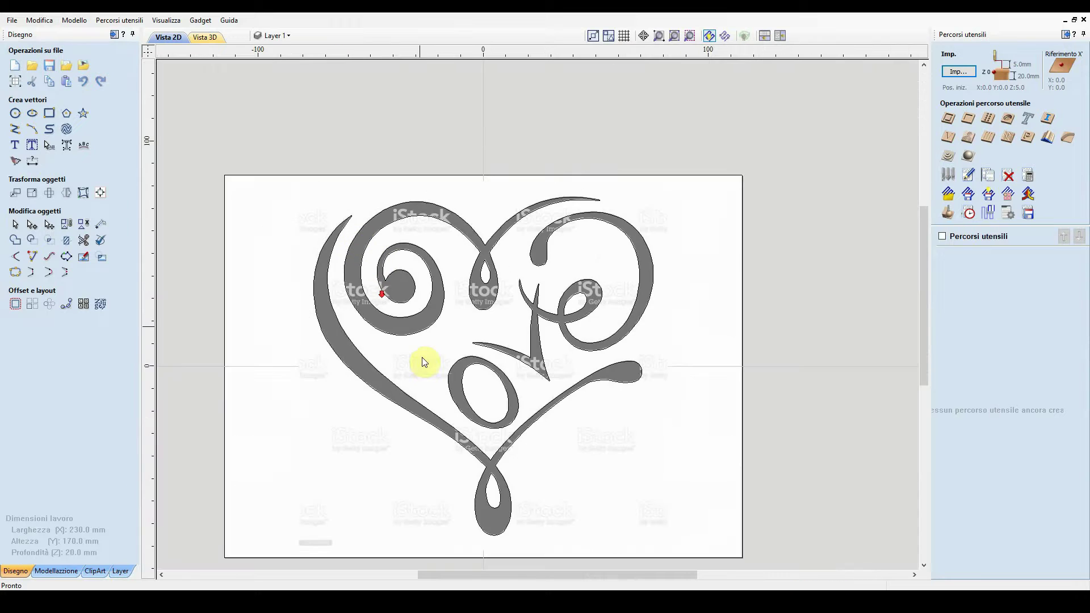
click(342, 400)
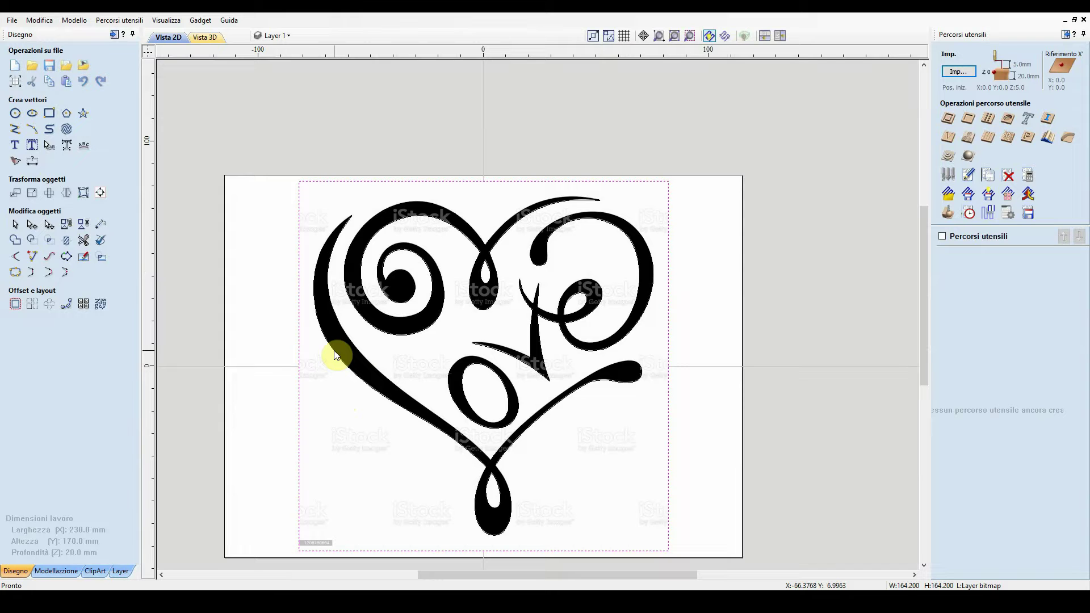
key(Delete)
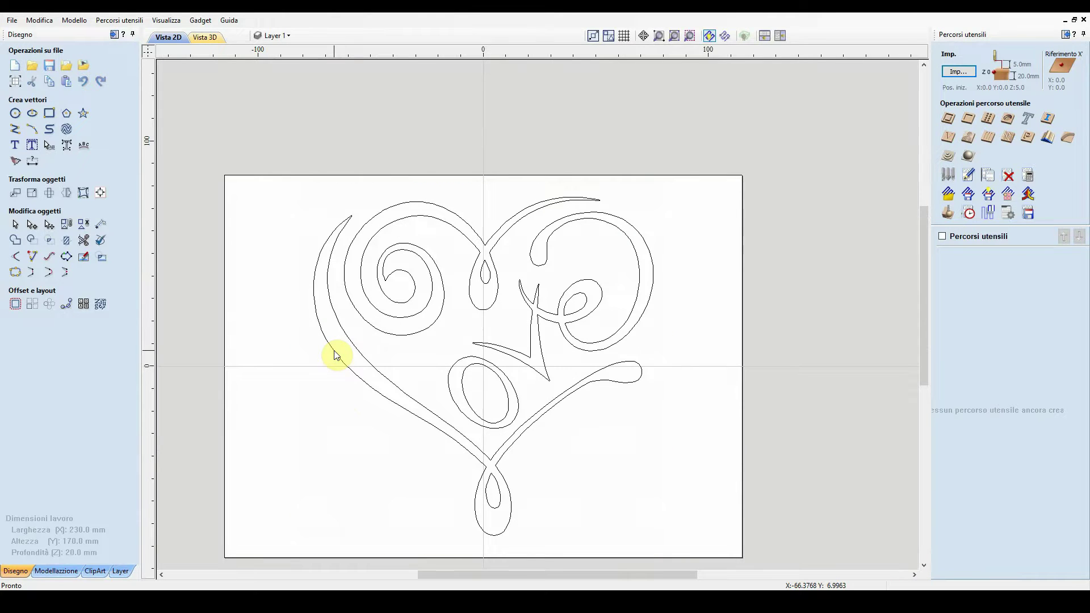
scroll(470, 340, up, 2)
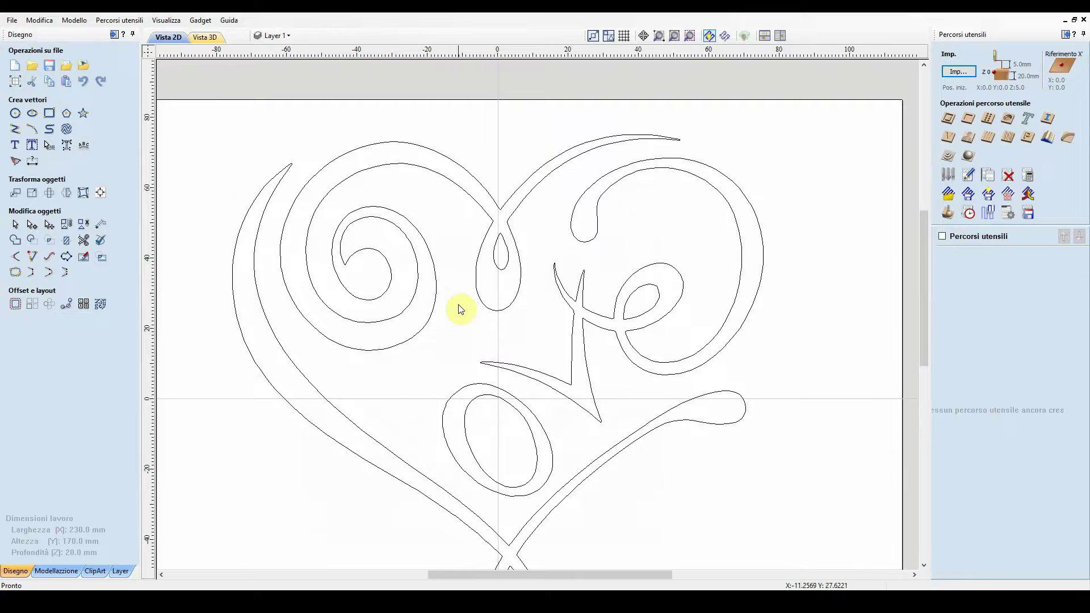
scroll(462, 307, down, 4)
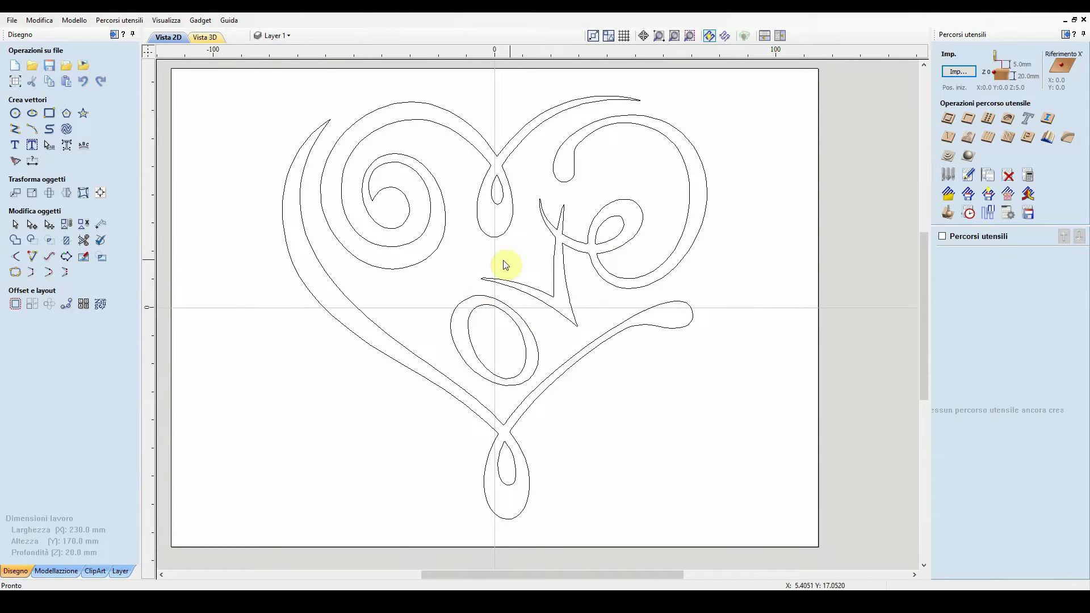
drag(643, 371, 555, 229)
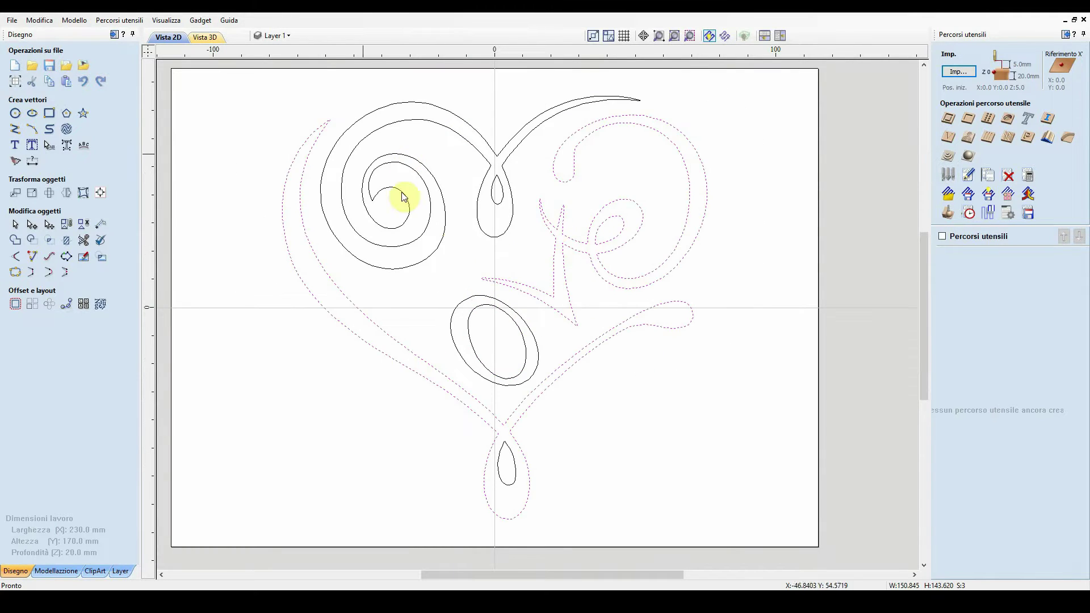
click(451, 258)
click(393, 291)
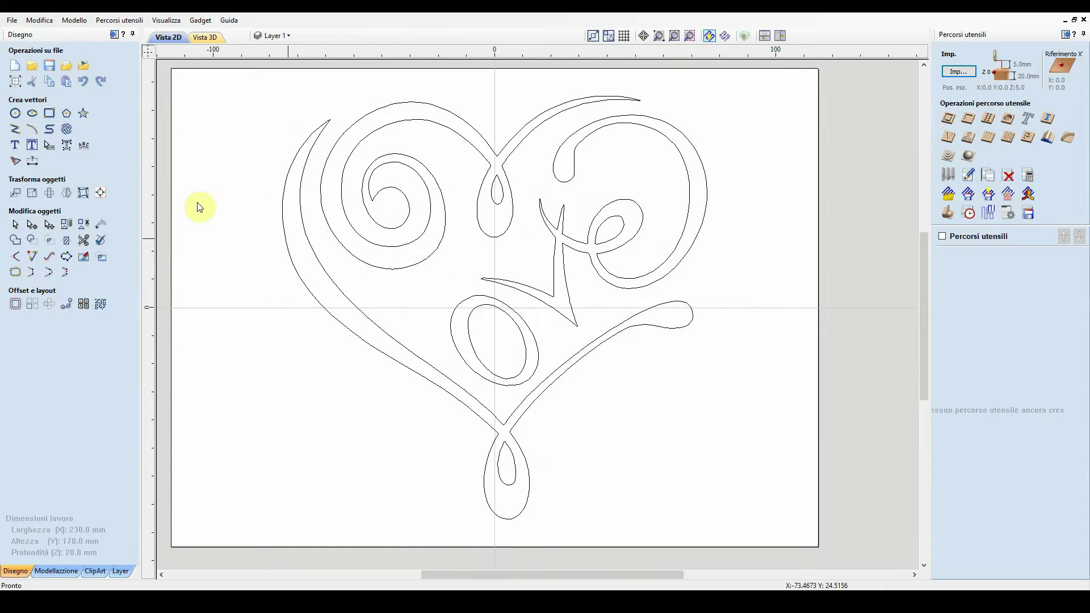
- Round the pointed tip of the small teardrop in the heart's upper centre with normal fillets of 0.2 mm radius
scroll(458, 188, up, 5)
scroll(602, 209, up, 6)
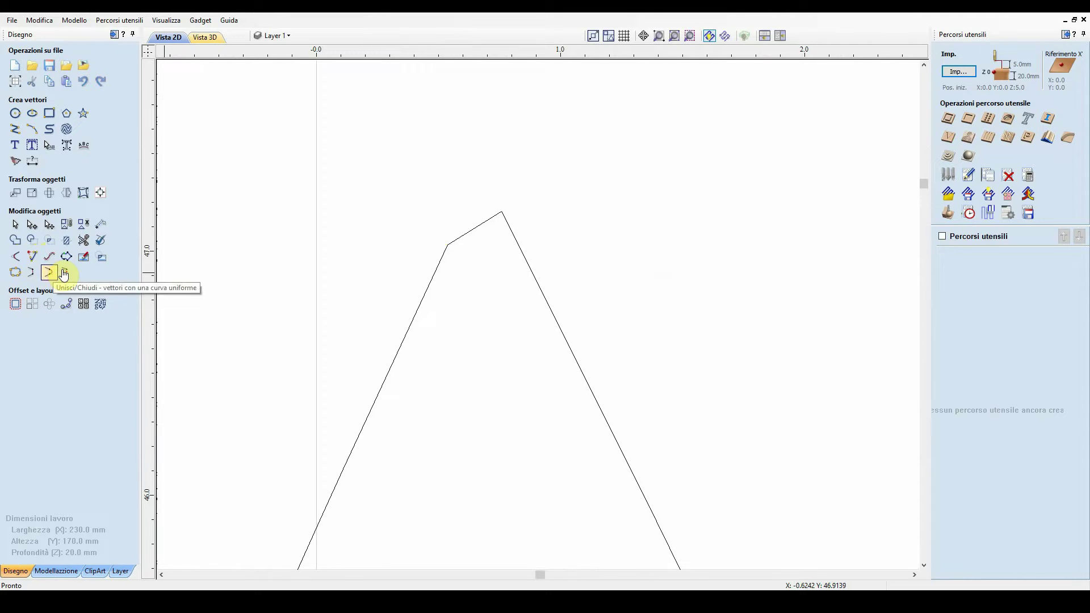
click(18, 257)
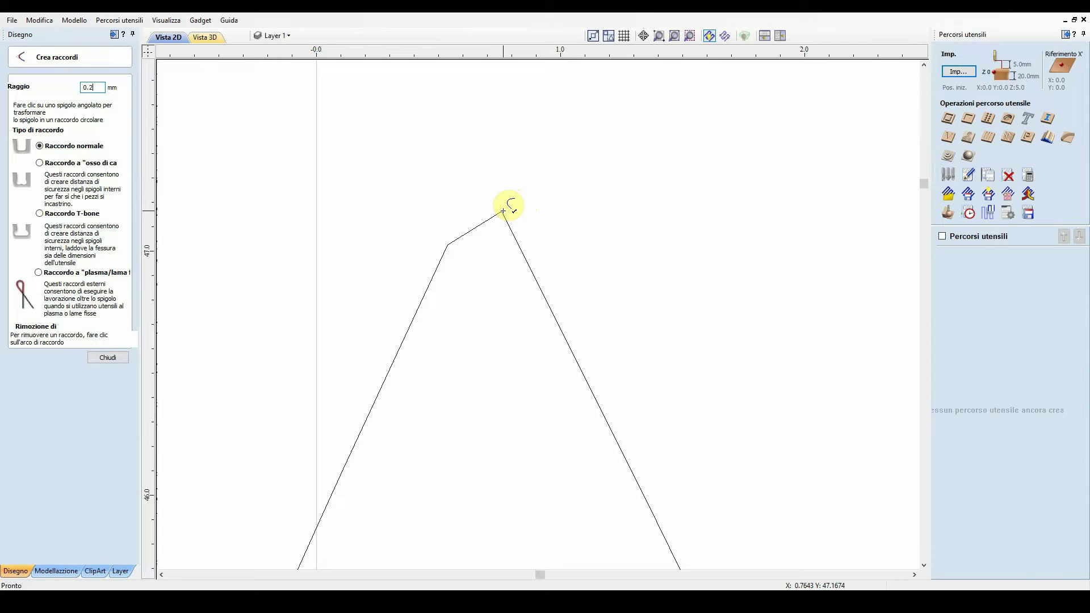
click(503, 212)
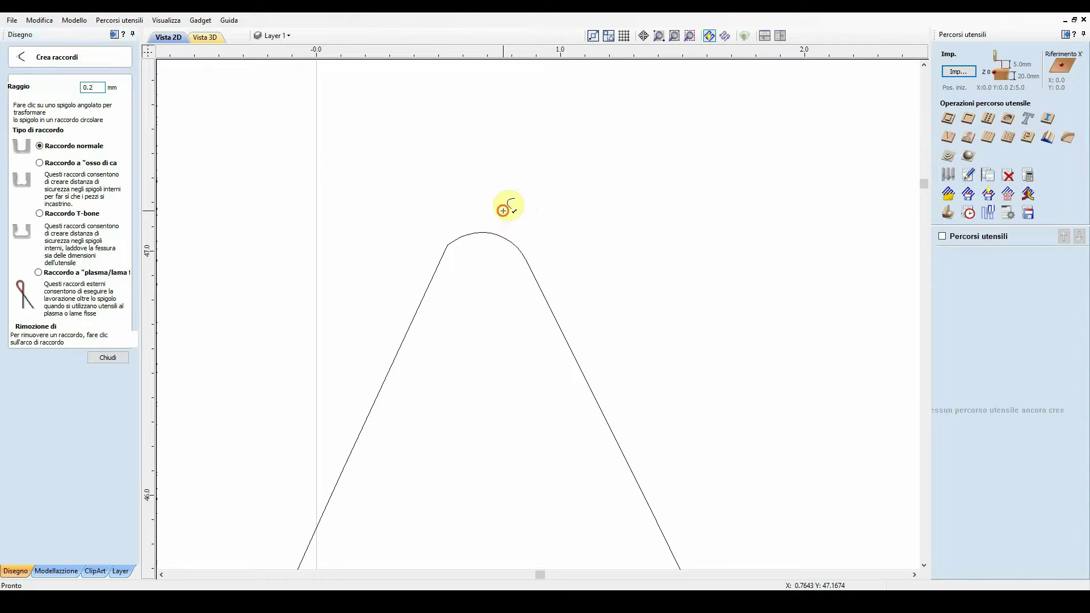
scroll(420, 196, down, 3)
scroll(428, 196, up, 2)
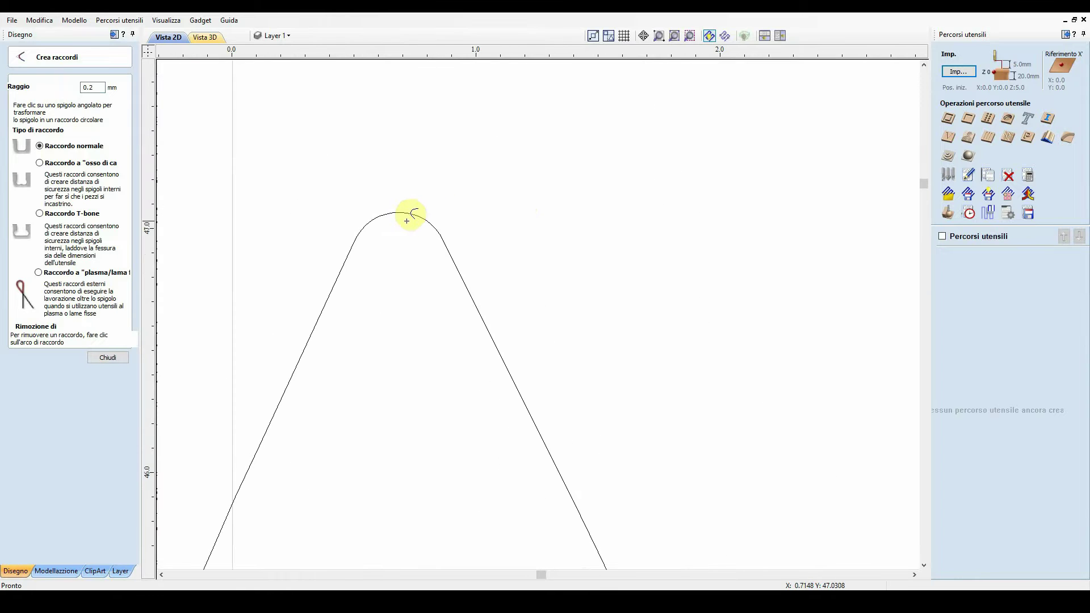
- Fillet the two corners on the left side of the narrow crossing above the upper teardrop with the 0.2 mm radius
scroll(433, 224, down, 3)
scroll(384, 203, up, 2)
scroll(384, 203, up, 3)
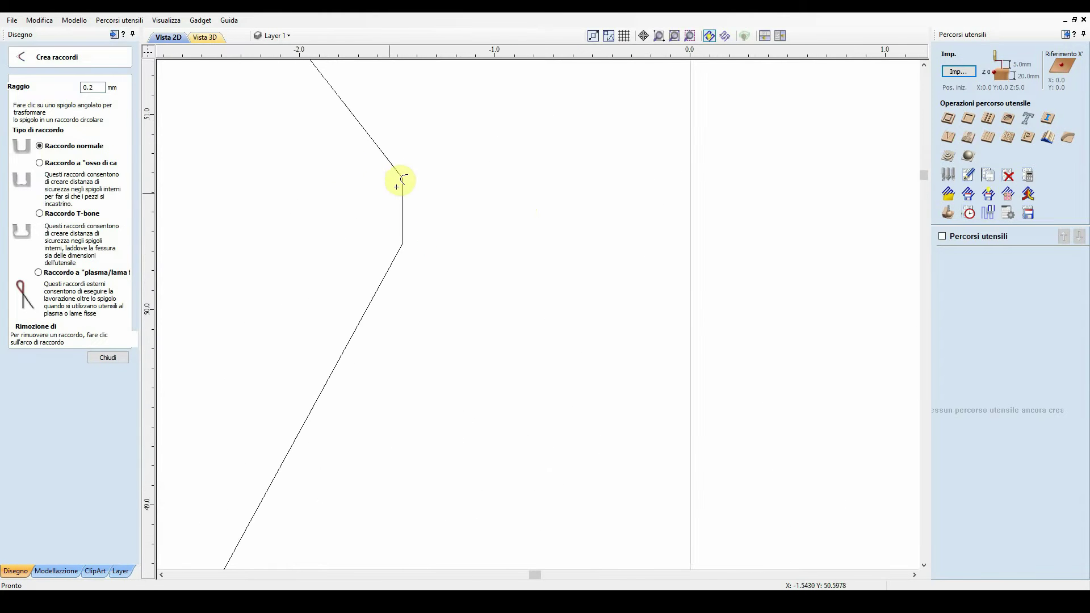
click(399, 178)
click(406, 238)
- Fillet the right side of the upper crossing and the V-shaped notch above it with the 0.2 mm radius
scroll(372, 234, down, 5)
scroll(619, 243, down, 2)
scroll(555, 151, down, 3)
scroll(555, 151, up, 3)
scroll(507, 196, up, 2)
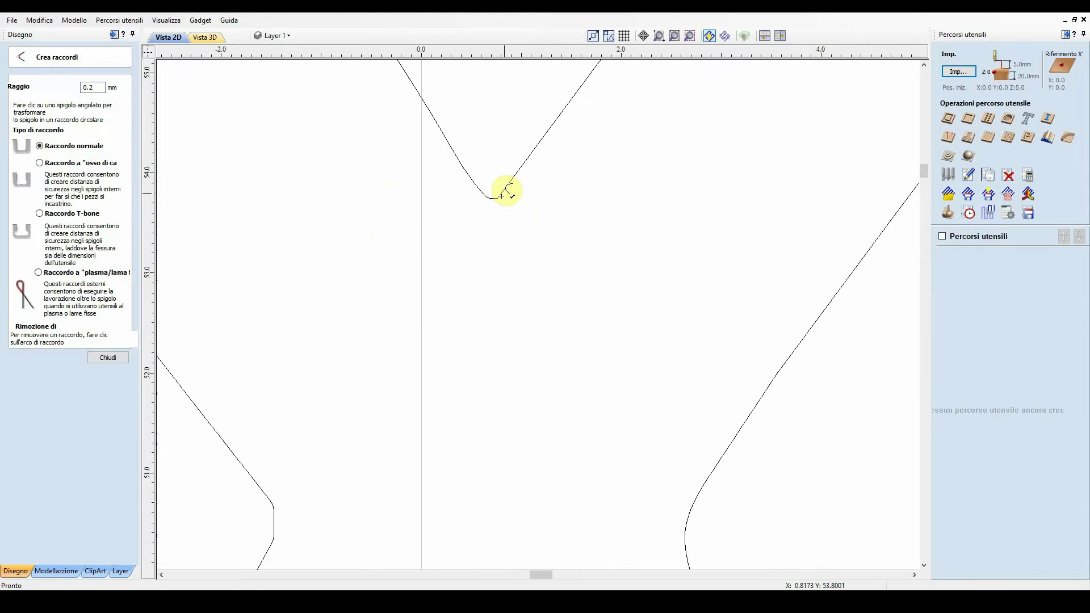
scroll(511, 204, down, 7)
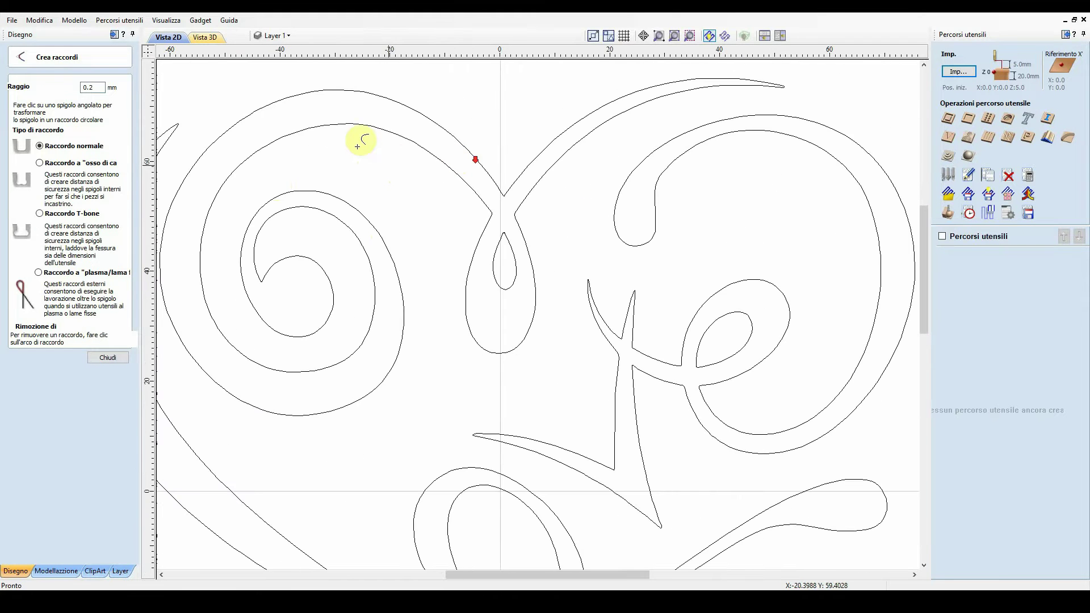
- Fillet the spiral's inner corner and the pointed upper end of the heart's left stroke with the 0.2 mm radius
scroll(251, 280, up, 5)
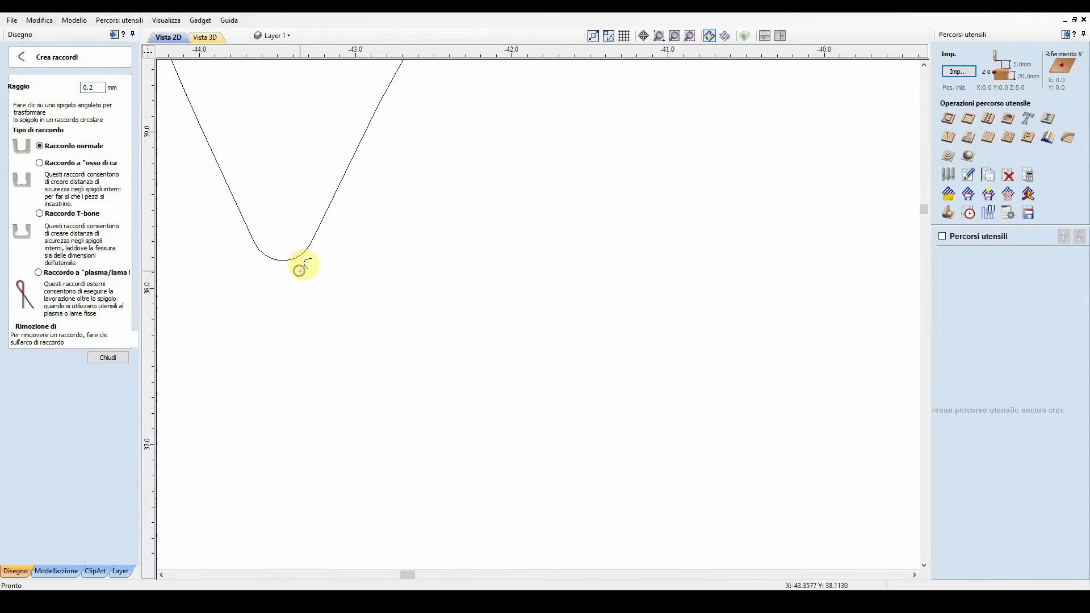
scroll(299, 270, down, 4)
scroll(357, 159, up, 10)
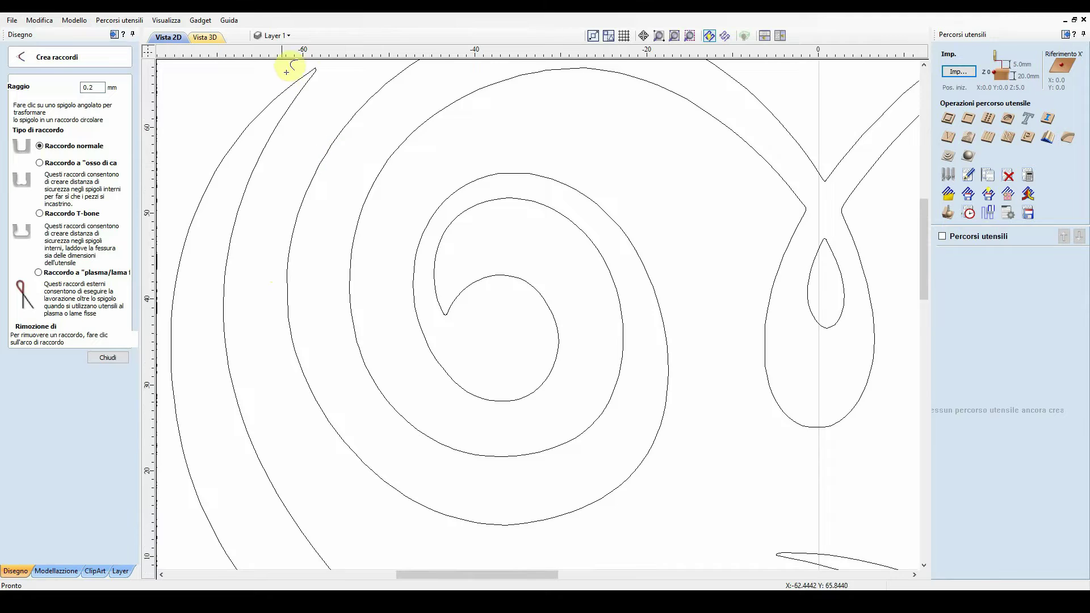
click(388, 140)
scroll(401, 178, down, 15)
scroll(511, 401, down, 5)
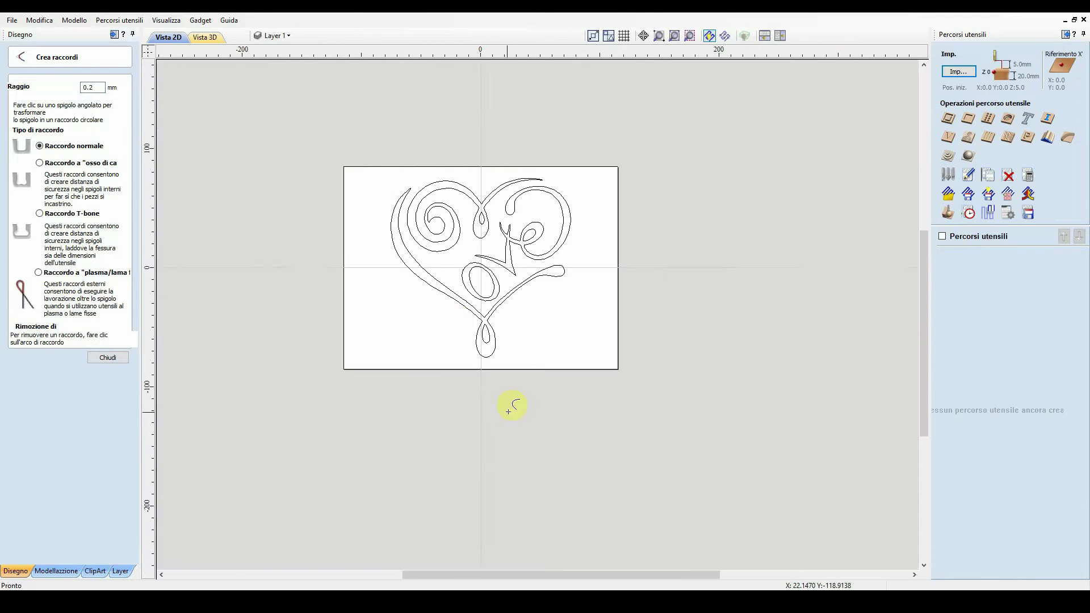
- Fillet the lower teardrop's tip and the corners of the crossing above it at the heart's bottom with the 0.2 mm radius
scroll(383, 202, up, 15)
scroll(451, 227, up, 8)
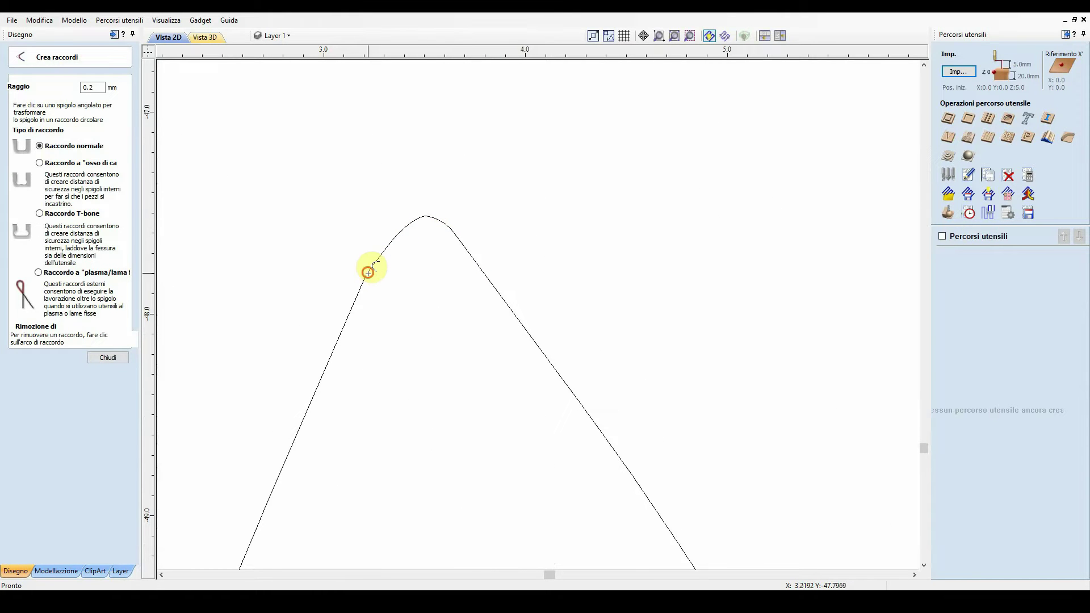
scroll(378, 289, down, 6)
scroll(260, 126, up, 5)
click(291, 114)
scroll(303, 190, down, 3)
scroll(453, 214, up, 4)
scroll(370, 262, down, 8)
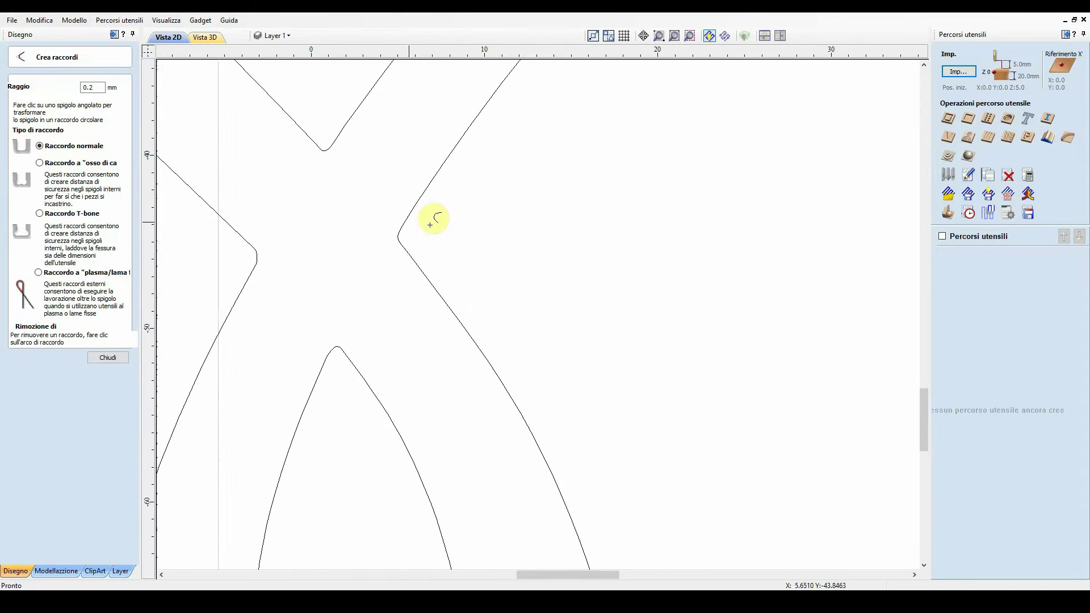
scroll(452, 358, up, 2)
scroll(588, 138, down, 5)
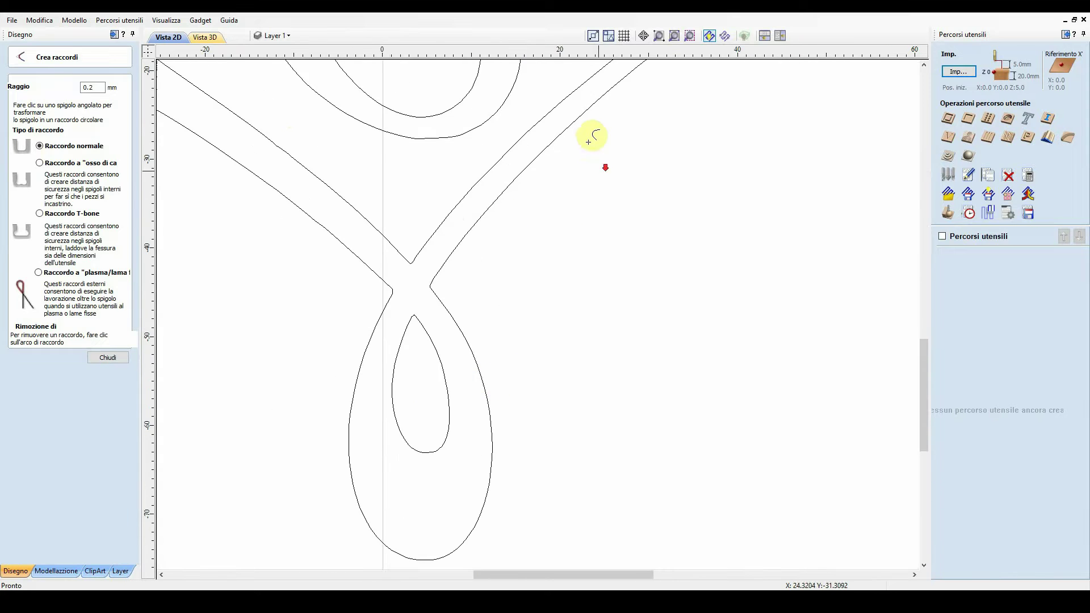
- Fillet the letter V's pointed lower tip and the inner corner at the base of its left arm with the 0.2 mm radius
scroll(528, 256, up, 6)
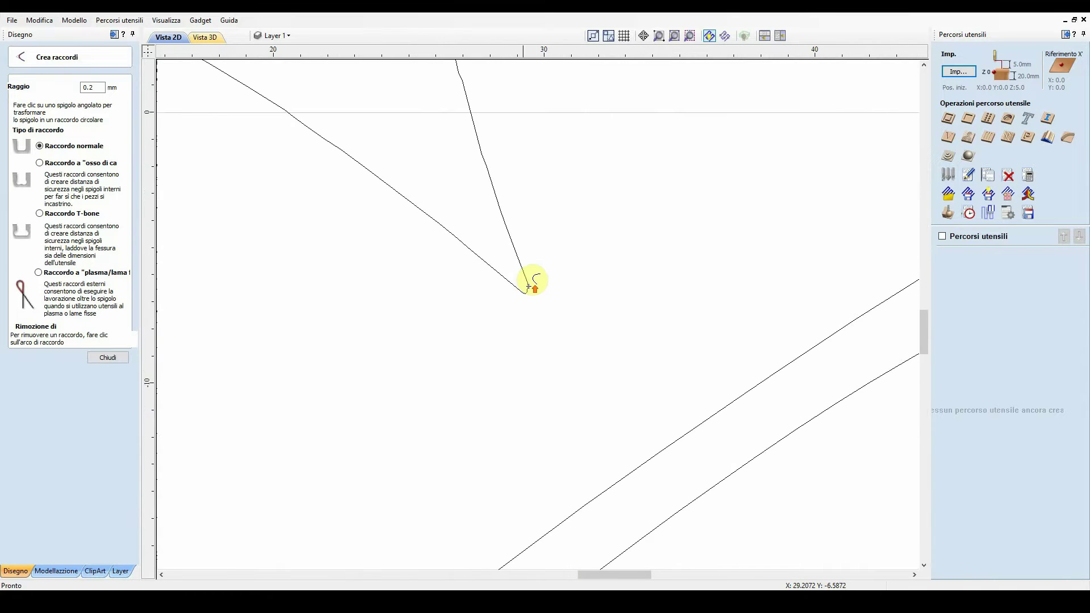
scroll(534, 279, up, 3)
click(530, 288)
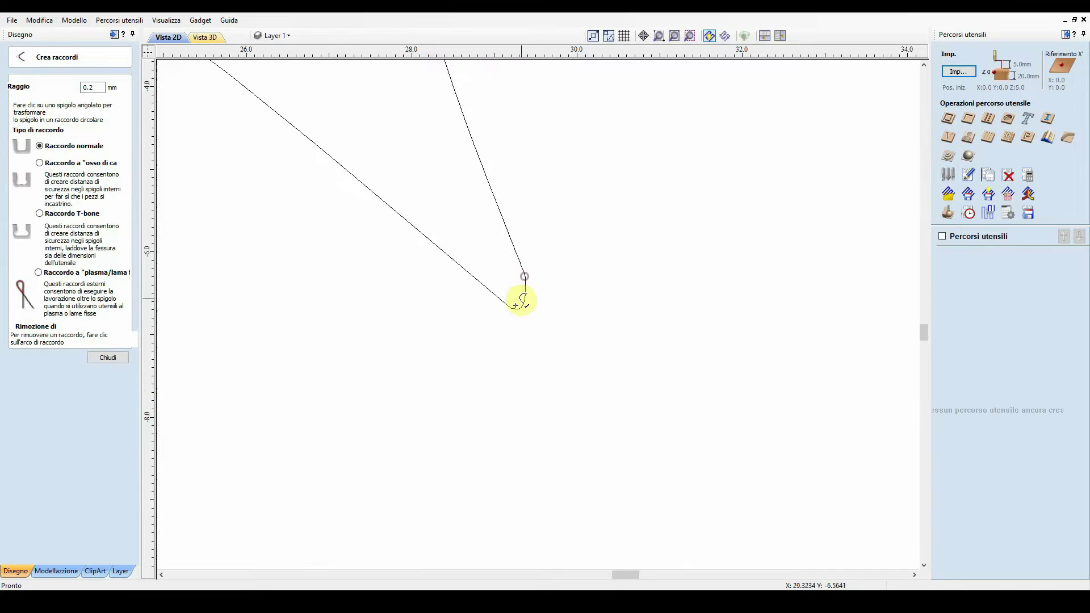
scroll(396, 114, down, 3)
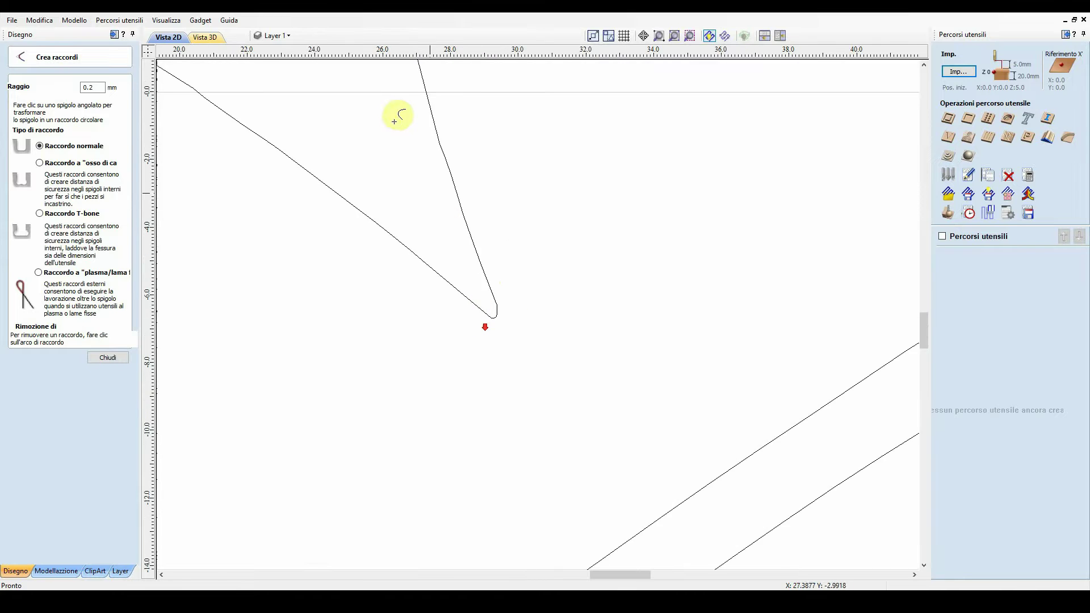
scroll(301, 256, up, 3)
click(306, 269)
scroll(329, 273, down, 8)
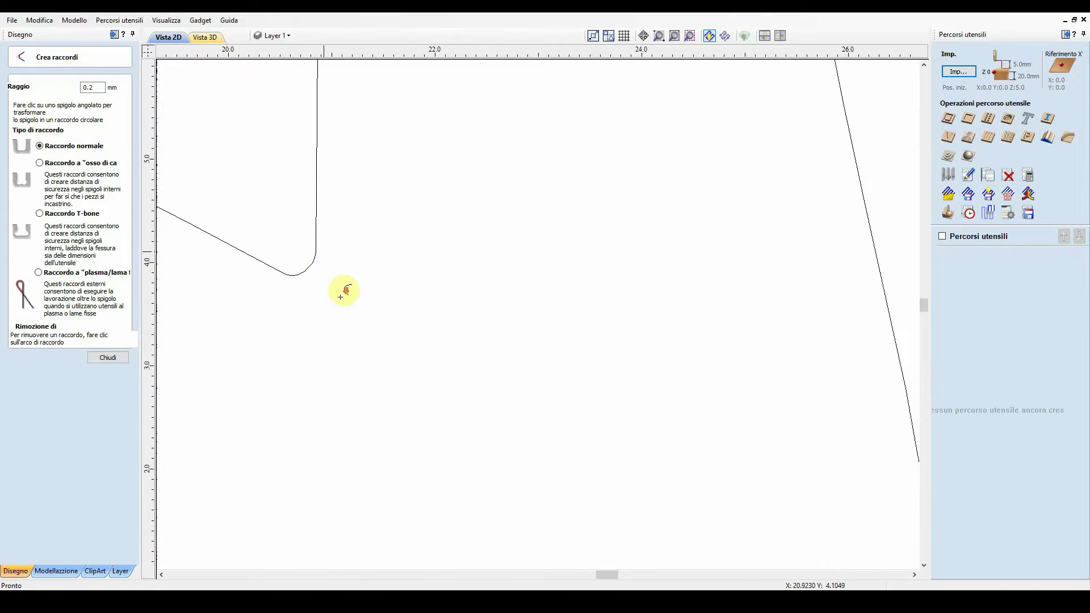
- Fillet the corners where the strokes of the letter e cross at its loop with the 0.2 mm radius
scroll(476, 223, up, 5)
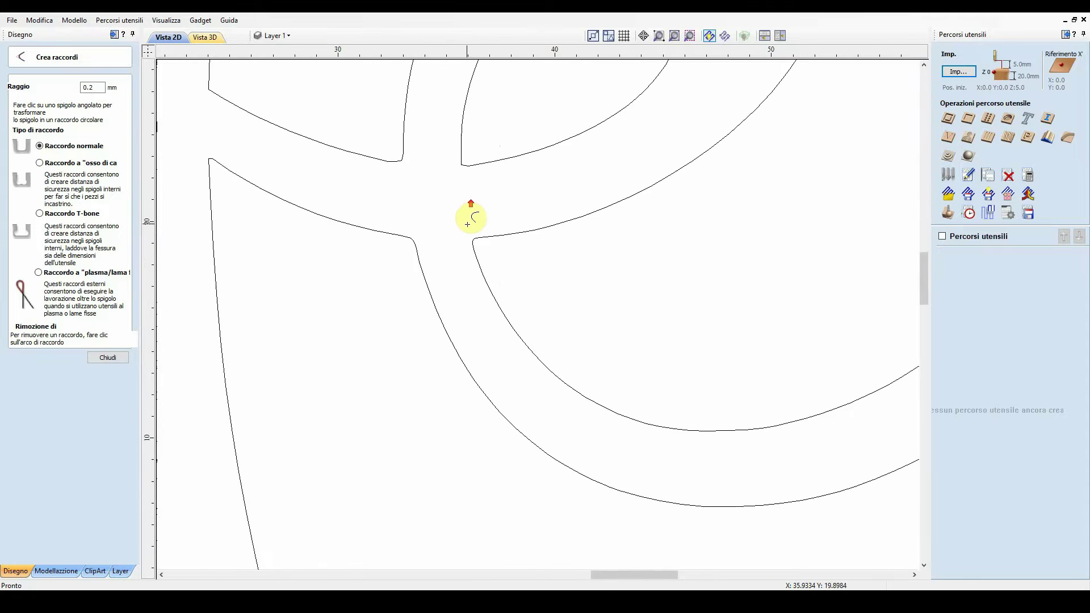
click(559, 168)
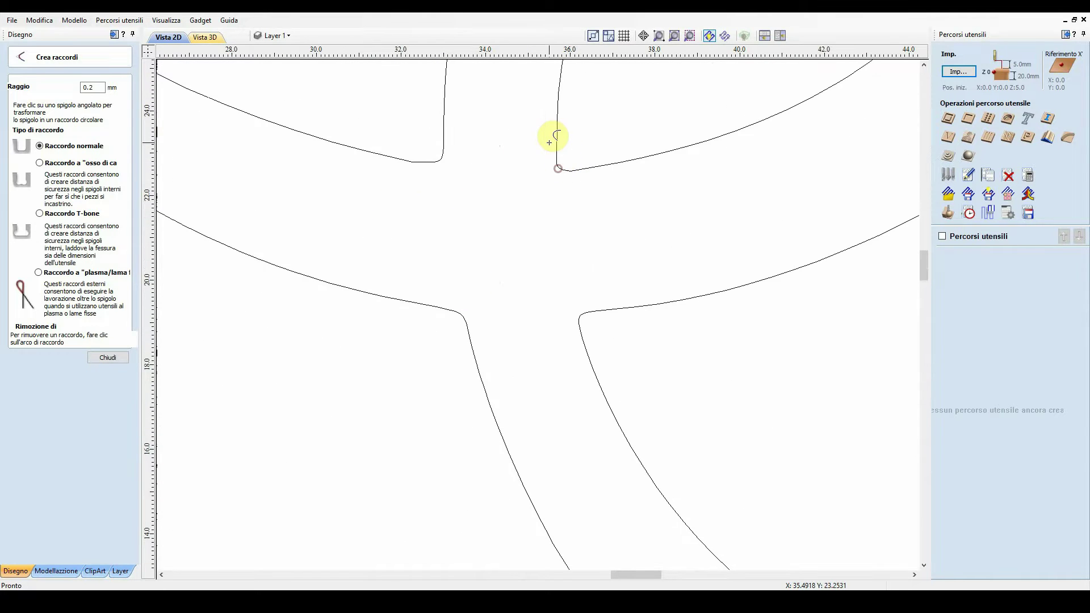
scroll(574, 369, down, 2)
scroll(642, 290, up, 2)
scroll(586, 302, down, 4)
- Fillet the two upward-pointing tips of the letter V and the corners of the junction beneath them with the 0.2 mm radius
scroll(381, 216, up, 6)
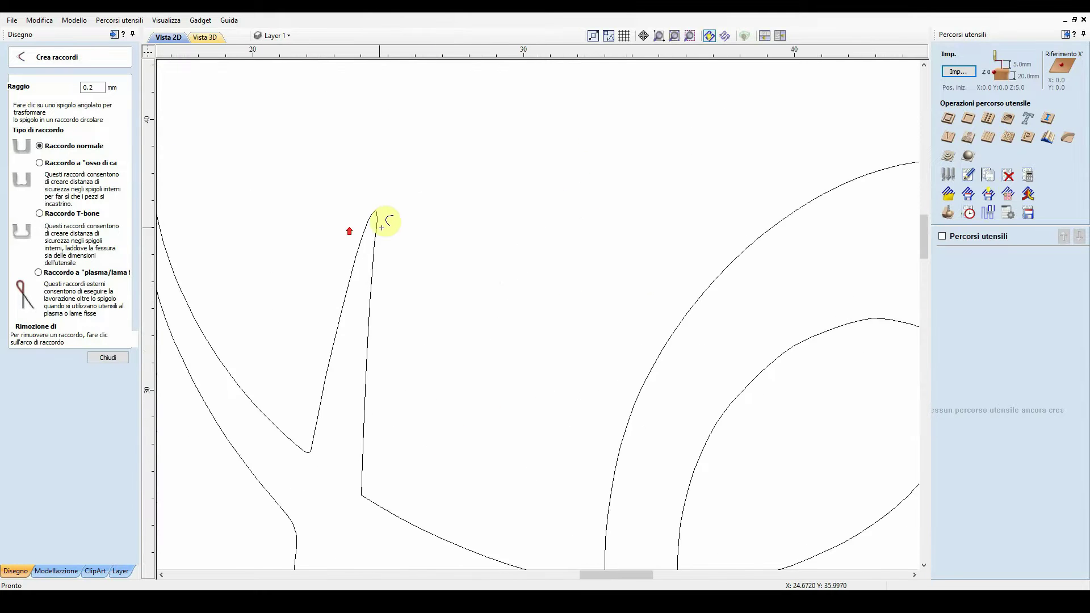
click(370, 192)
scroll(306, 238, down, 4)
scroll(305, 227, down, 2)
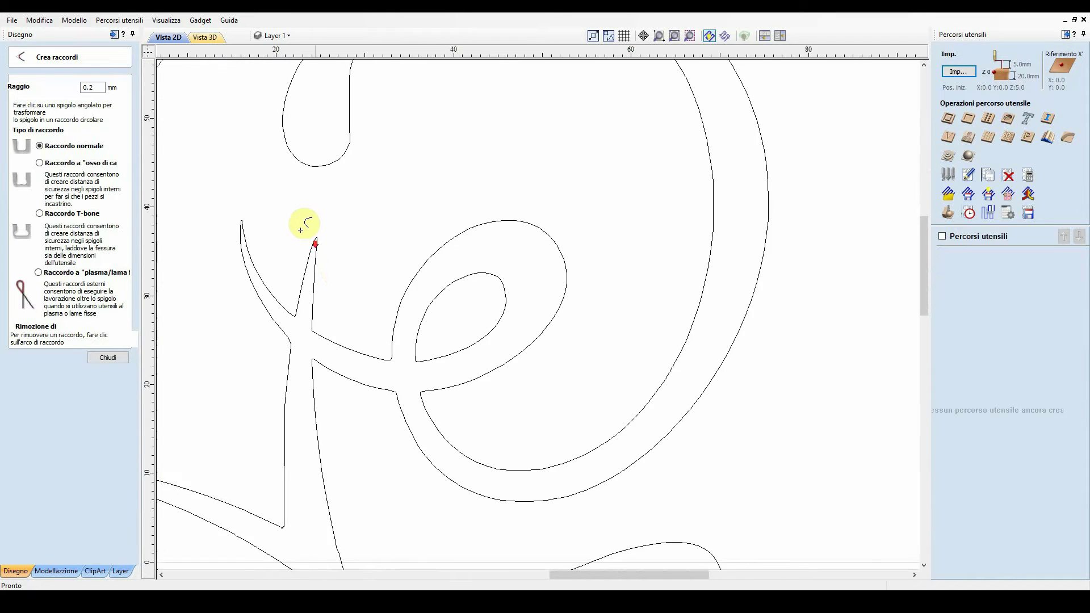
scroll(335, 330, up, 5)
- Apply a 0.2 mm fillet to the corner on the rounded end of the large curl at the top of the letter e
scroll(363, 290, down, 10)
scroll(324, 224, up, 6)
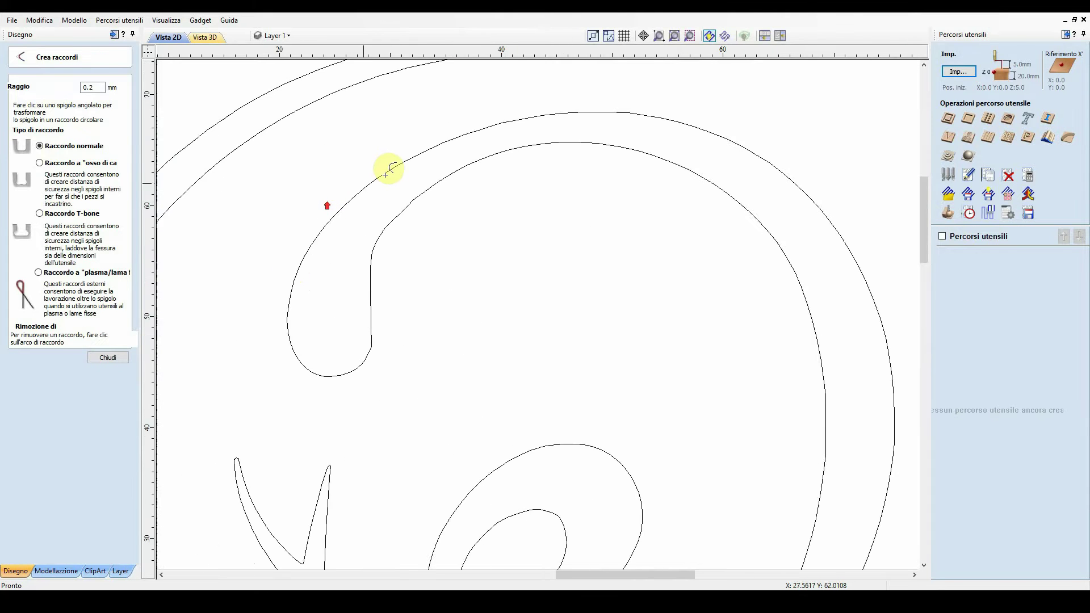
scroll(372, 382, up, 3)
scroll(401, 441, up, 2)
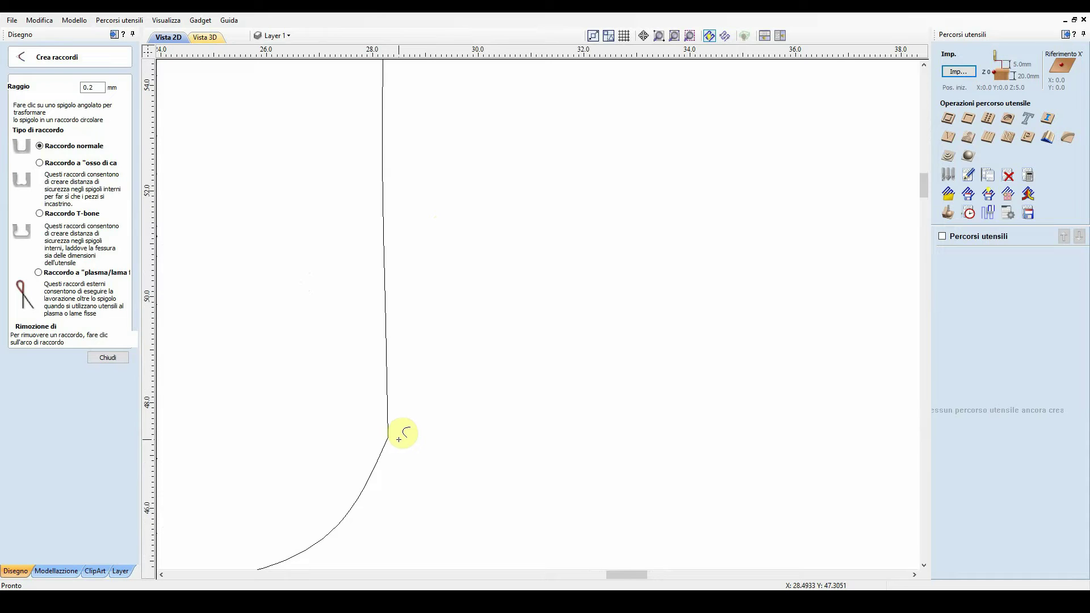
click(391, 437)
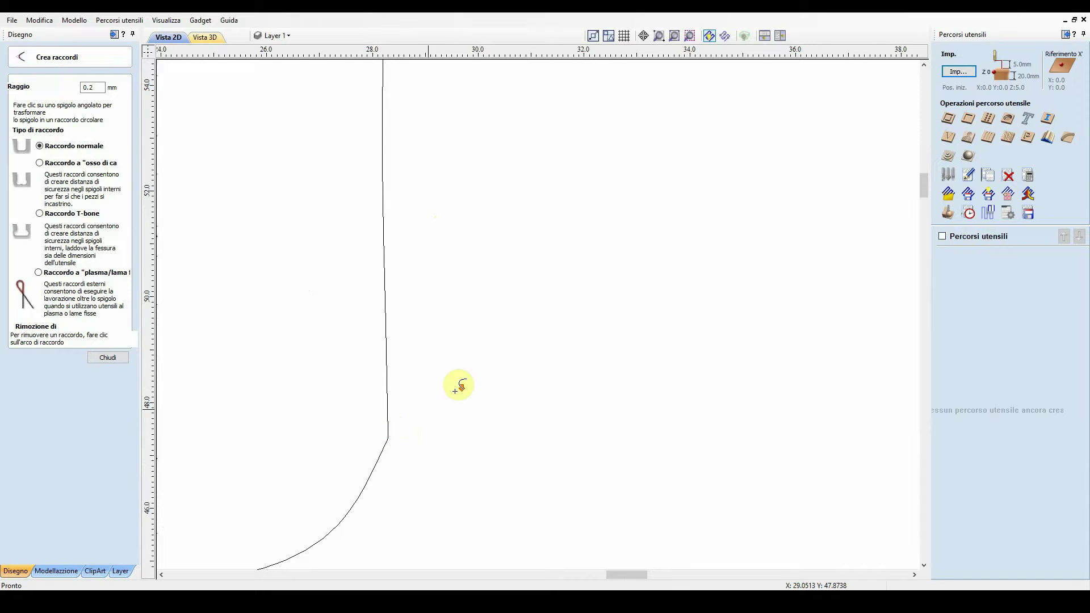
- Fillet the pointed end of the heart's upper-right stroke with the 0.2 mm radius and finish filleting
scroll(418, 370, down, 3)
scroll(471, 377, up, 1)
scroll(527, 206, up, 2)
scroll(470, 253, down, 2)
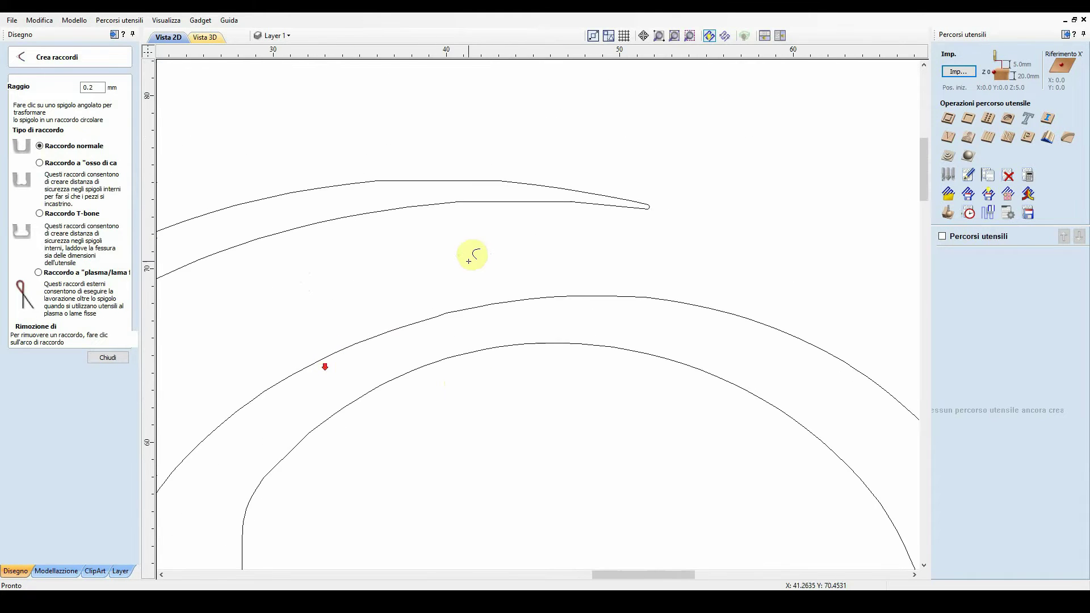
scroll(604, 243, up, 2)
scroll(534, 192, down, 1)
scroll(535, 192, down, 5)
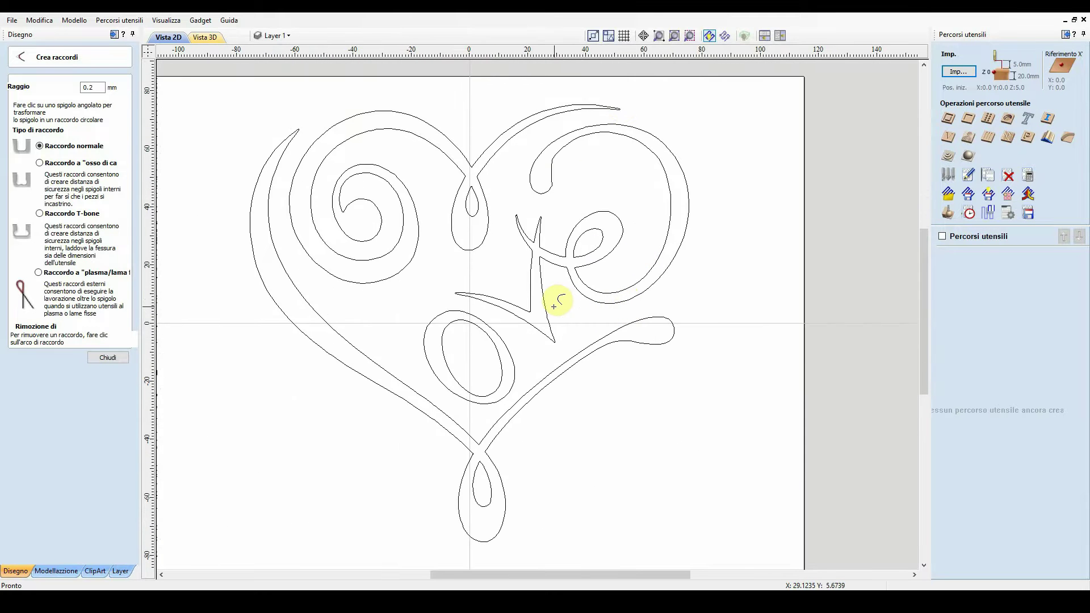
click(120, 356)
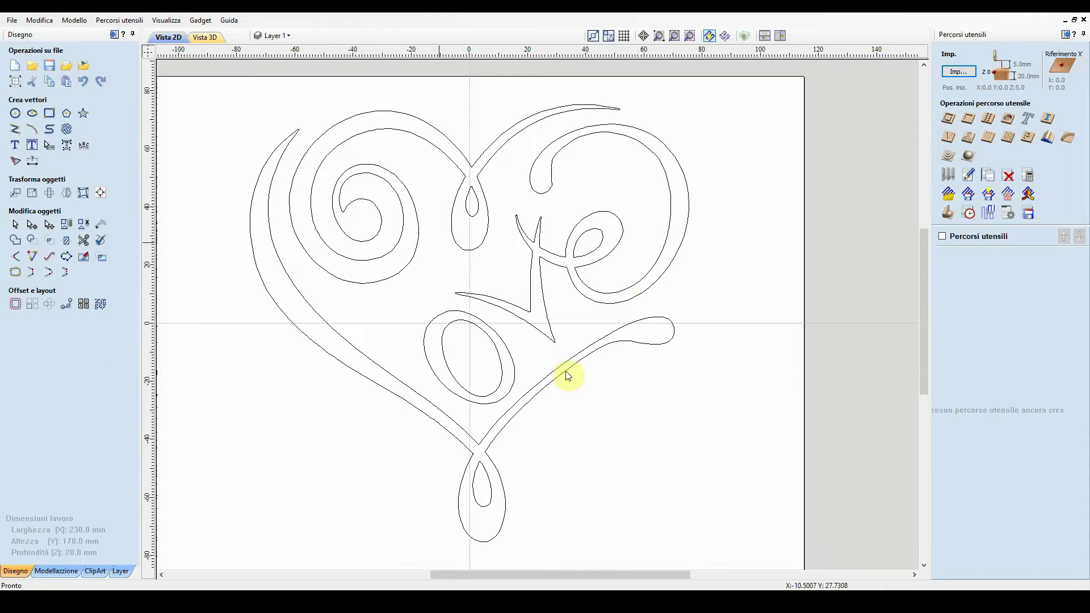
- Arrange the 2D drawing and the 3D view side by side
scroll(591, 290, down, 1)
click(765, 36)
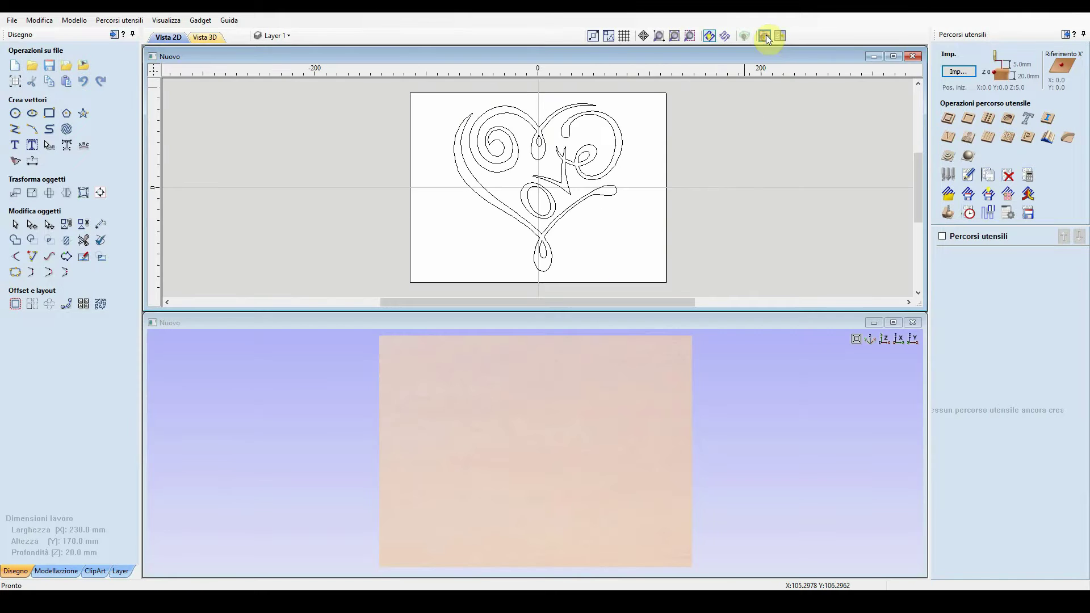
click(780, 36)
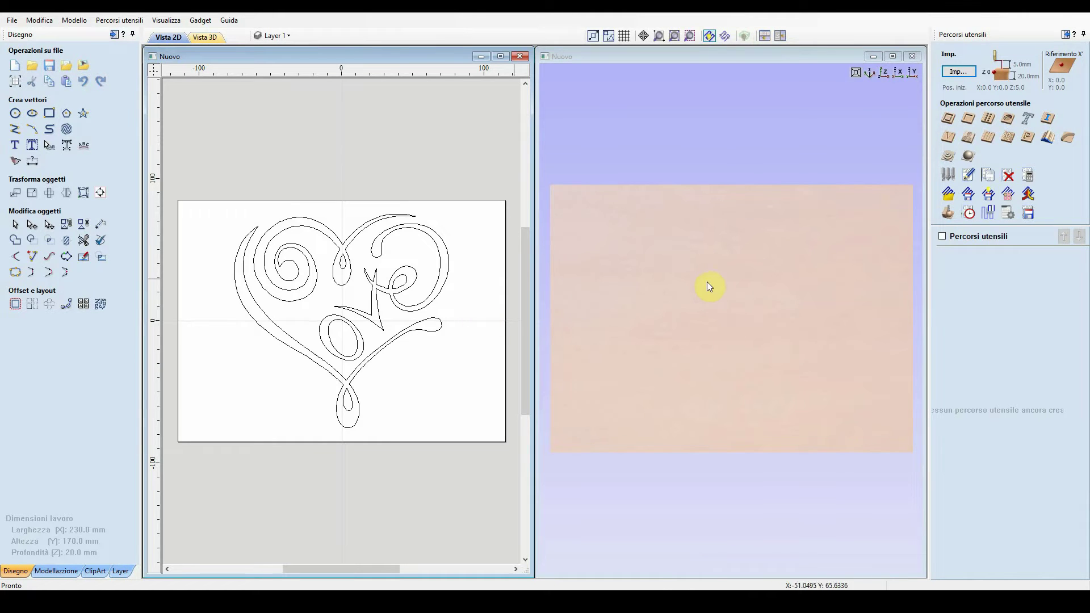
- Select all the heart and lettering vectors and set up a V-Carve toolpath for them with the V-Bit 90° 6*12.7
drag(451, 416, 206, 179)
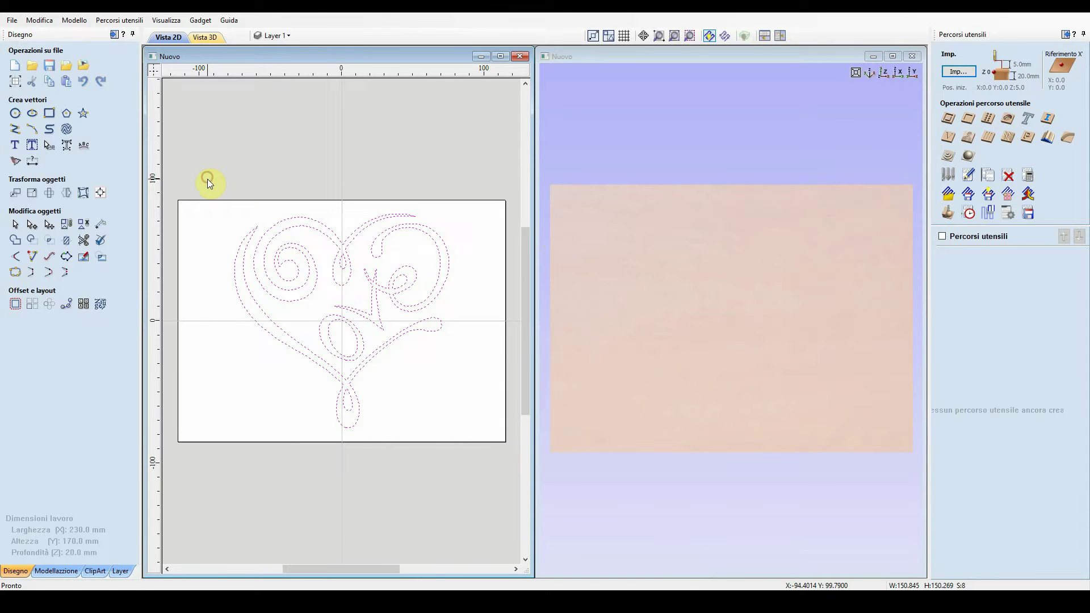
click(948, 139)
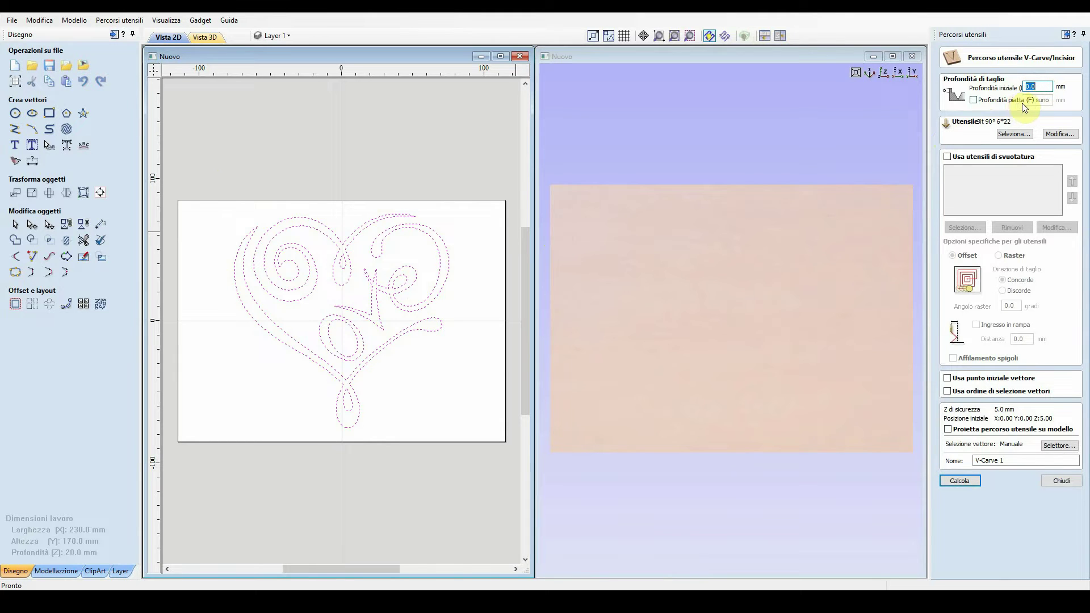
click(998, 135)
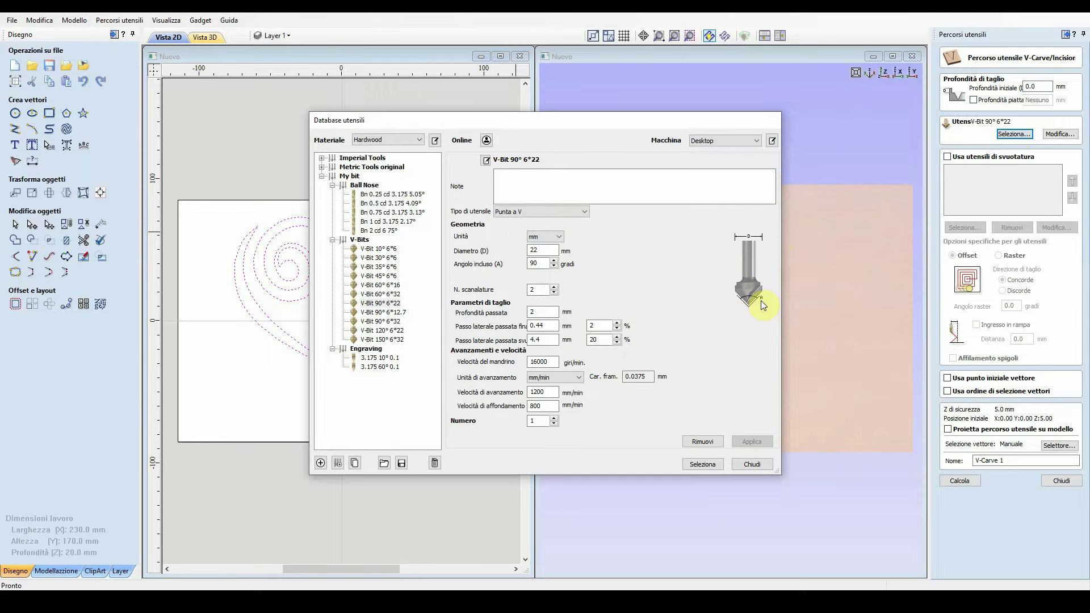
click(393, 313)
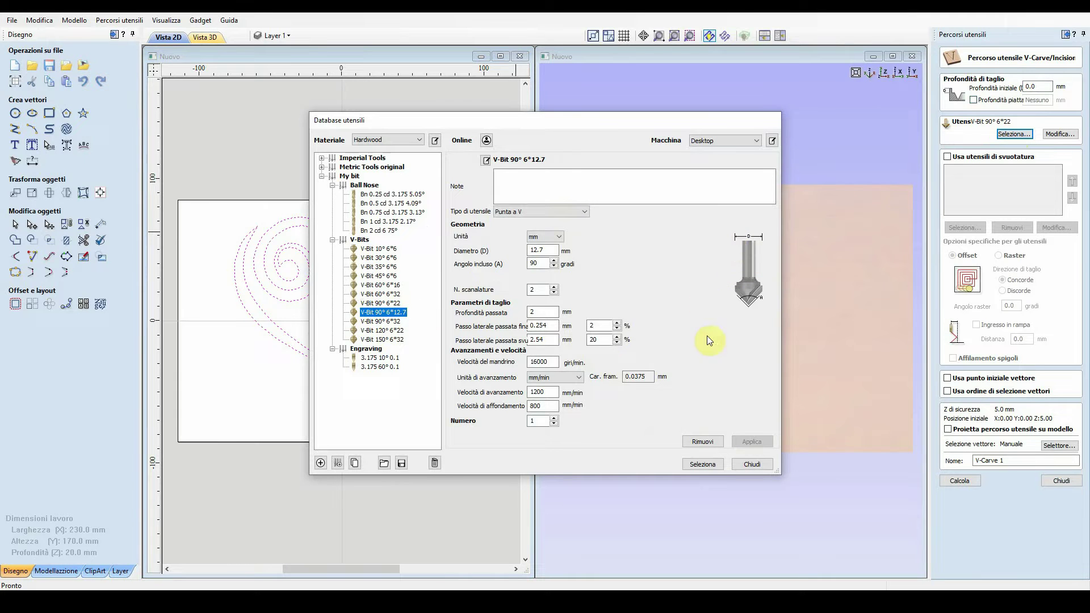
click(708, 466)
click(541, 313)
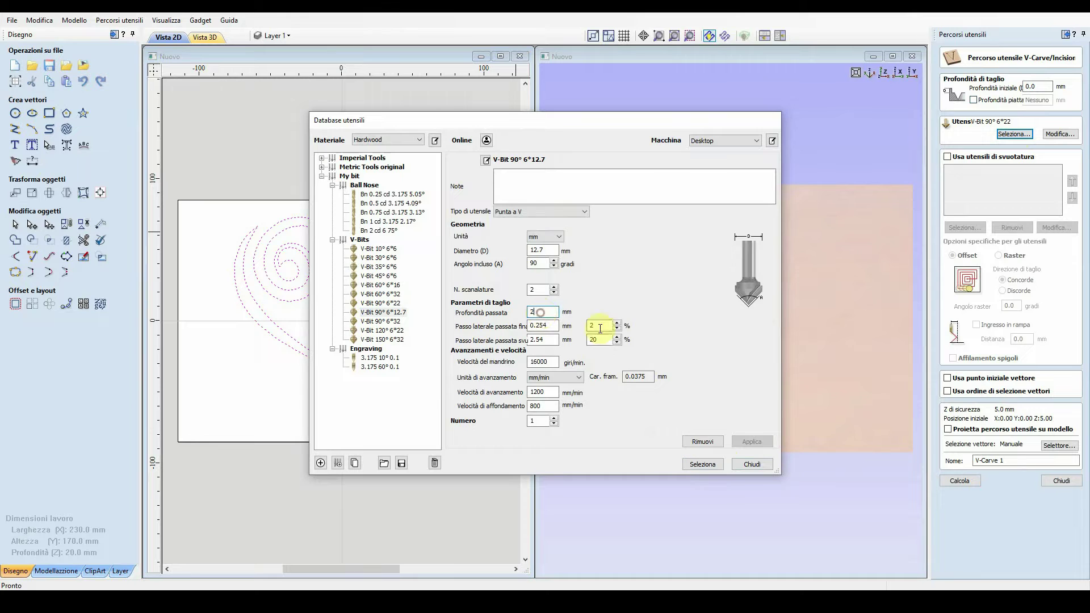
click(706, 464)
click(711, 463)
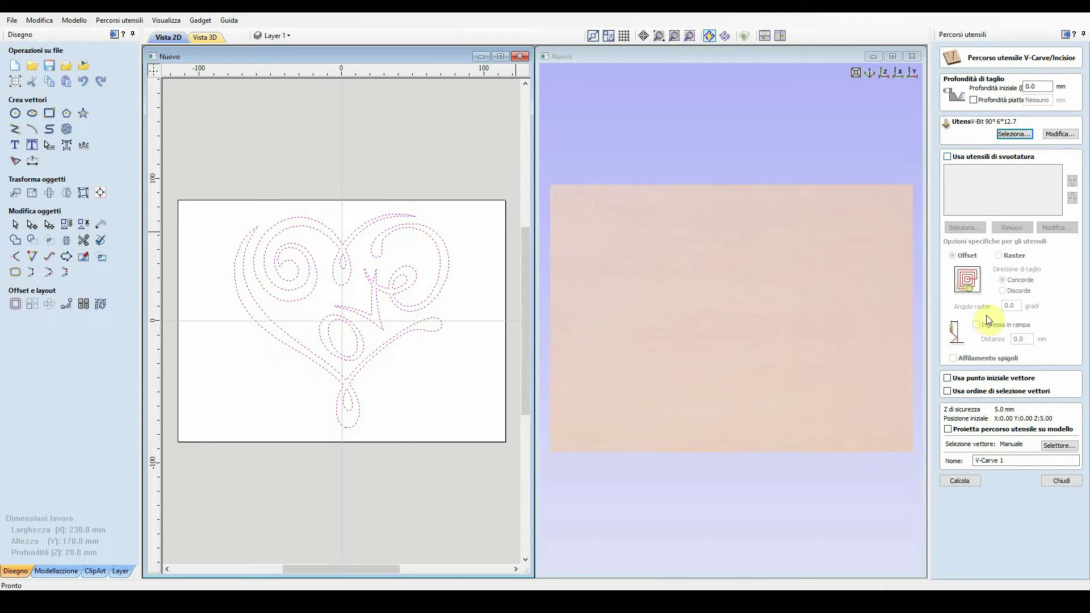
- Calculate the V-Carve toolpath, simulate the selected toolpath, and inspect the carved heart in the 3D view
click(972, 480)
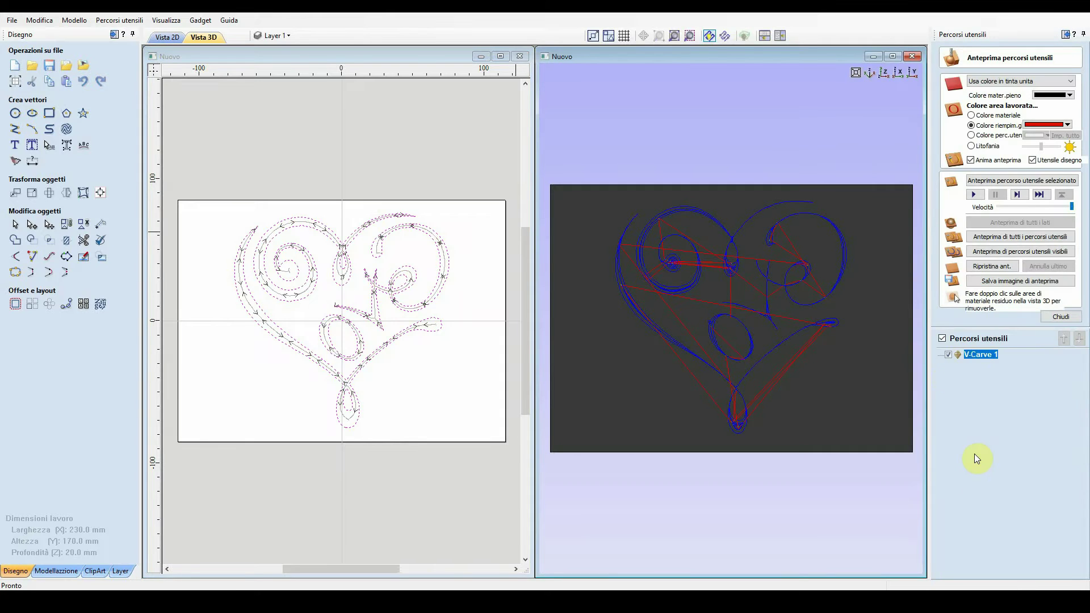
click(980, 196)
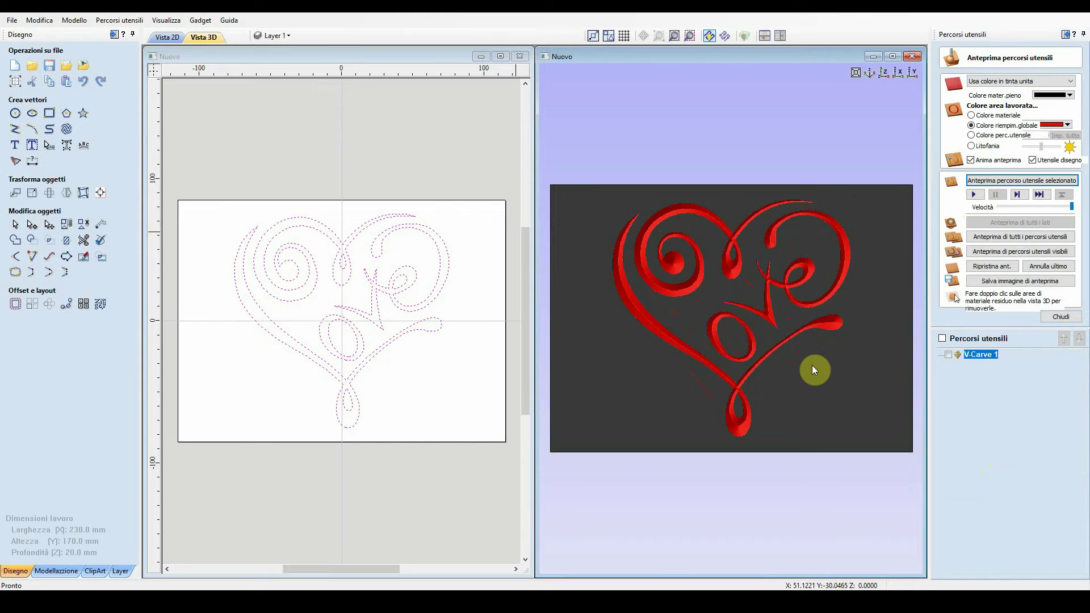
scroll(802, 325, up, 2)
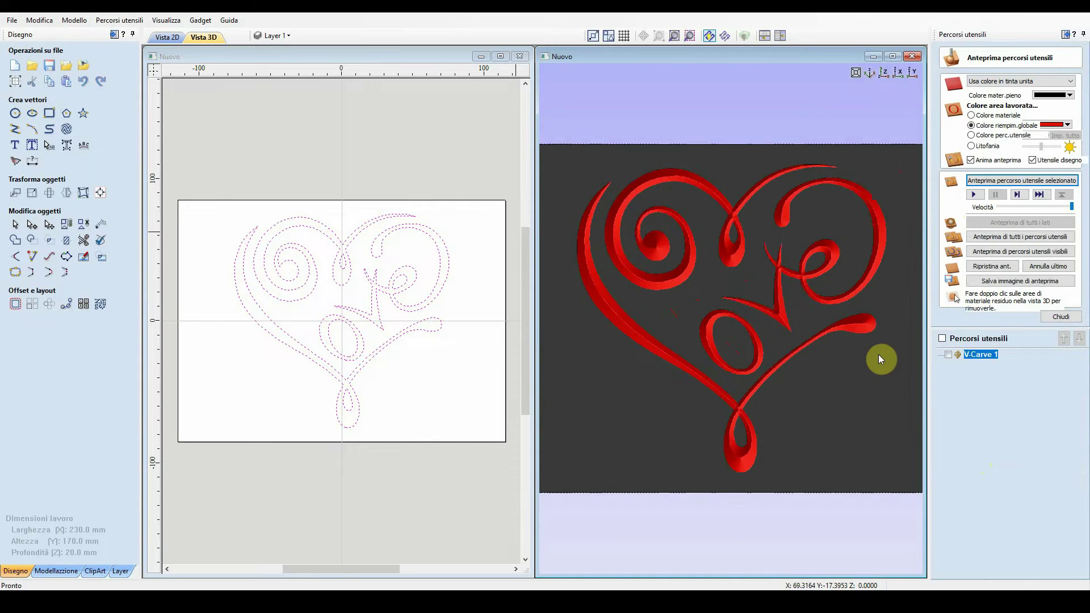
drag(784, 343, 857, 134)
click(905, 78)
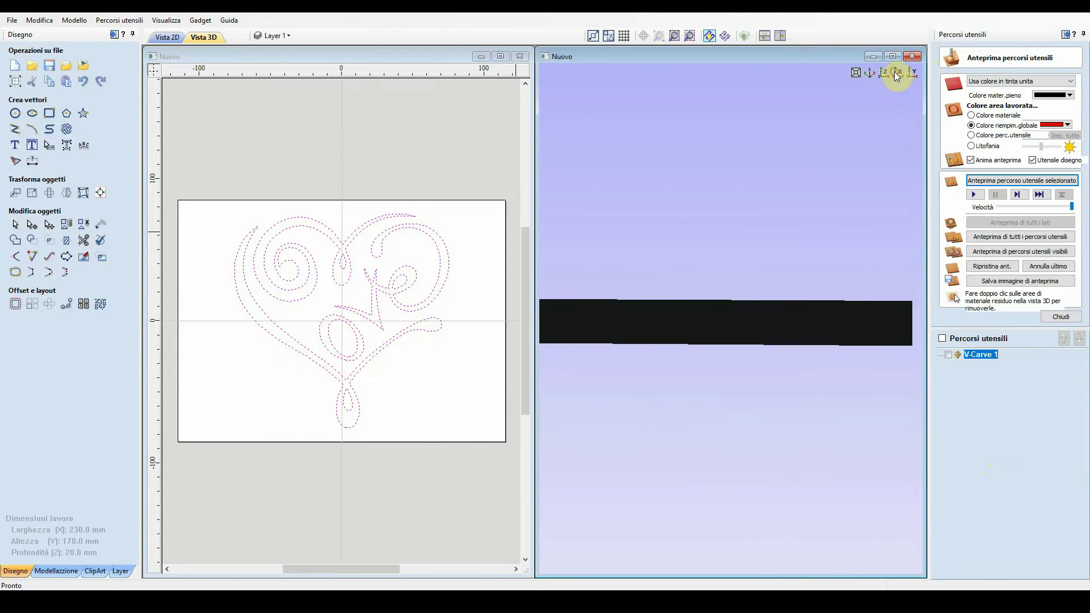
scroll(789, 340, up, 5)
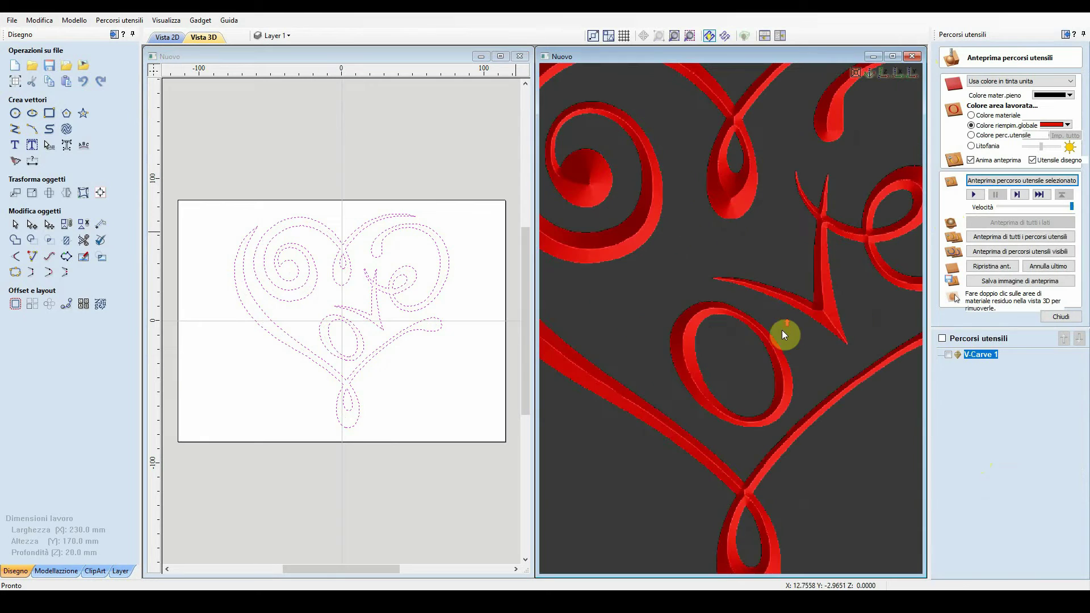
scroll(653, 318, down, 5)
drag(764, 312, 778, 335)
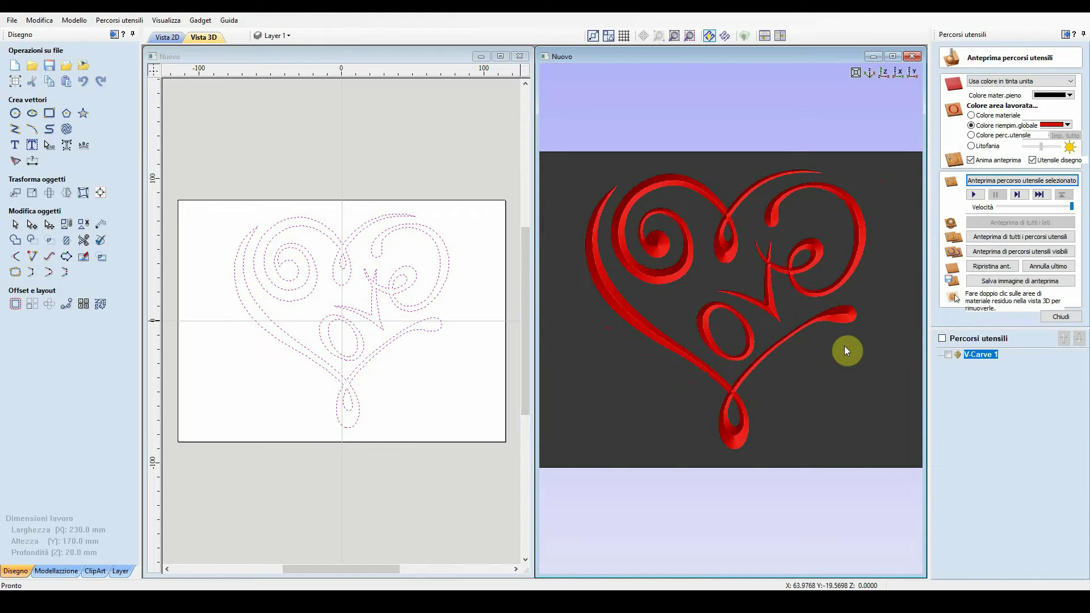
- Save the V-Carve 1 toolpath to the Desktop as cuore-love with the Mach2/3 Arcs (mm) (*.txt) post-processor, and deselect the vectors
click(1066, 316)
click(1028, 212)
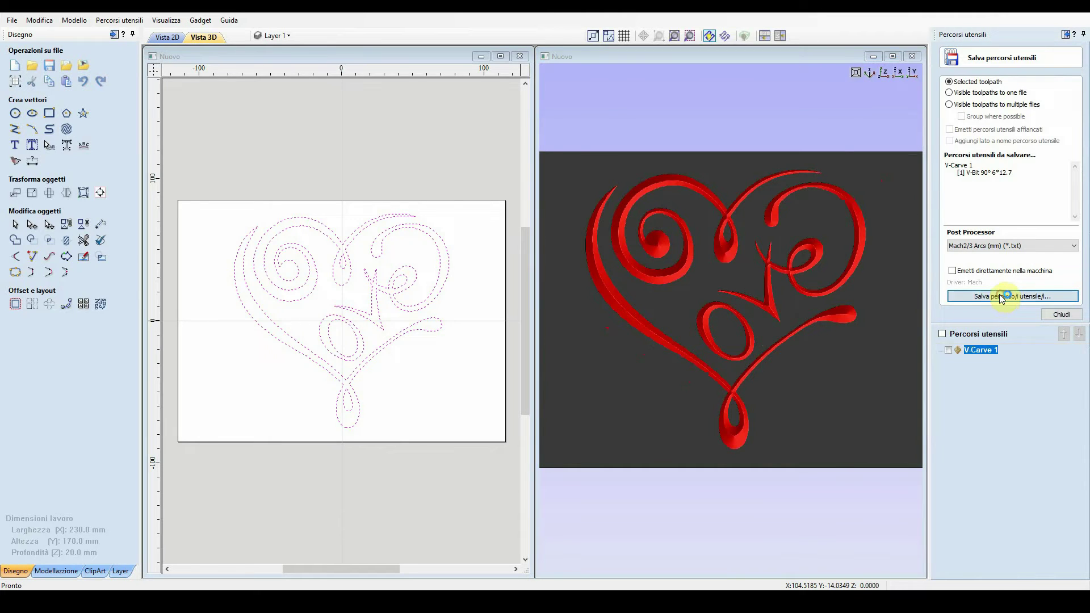
click(1000, 296)
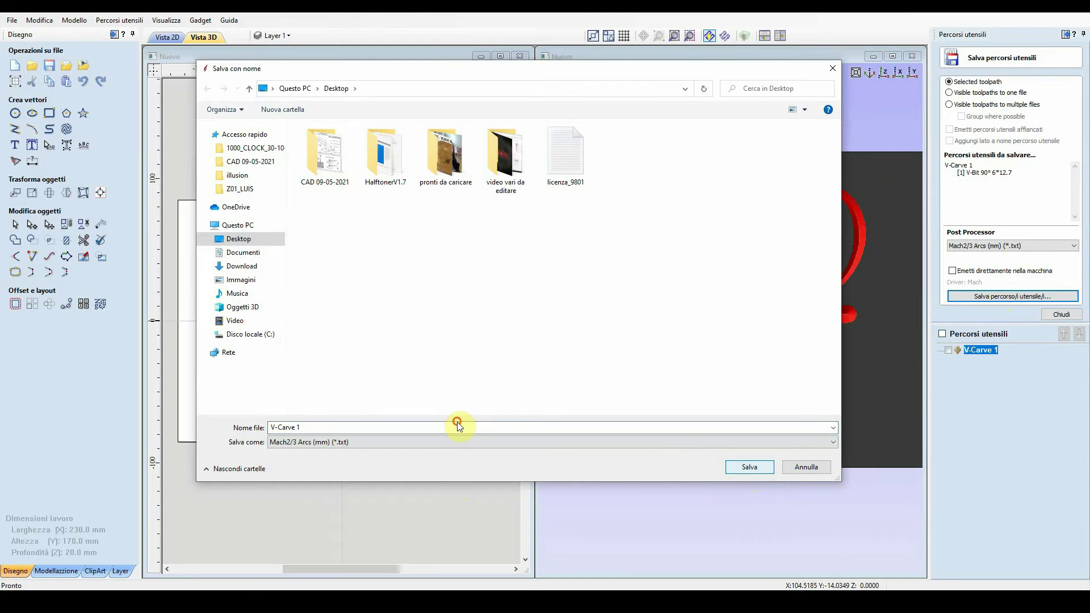
text(cuore-love)
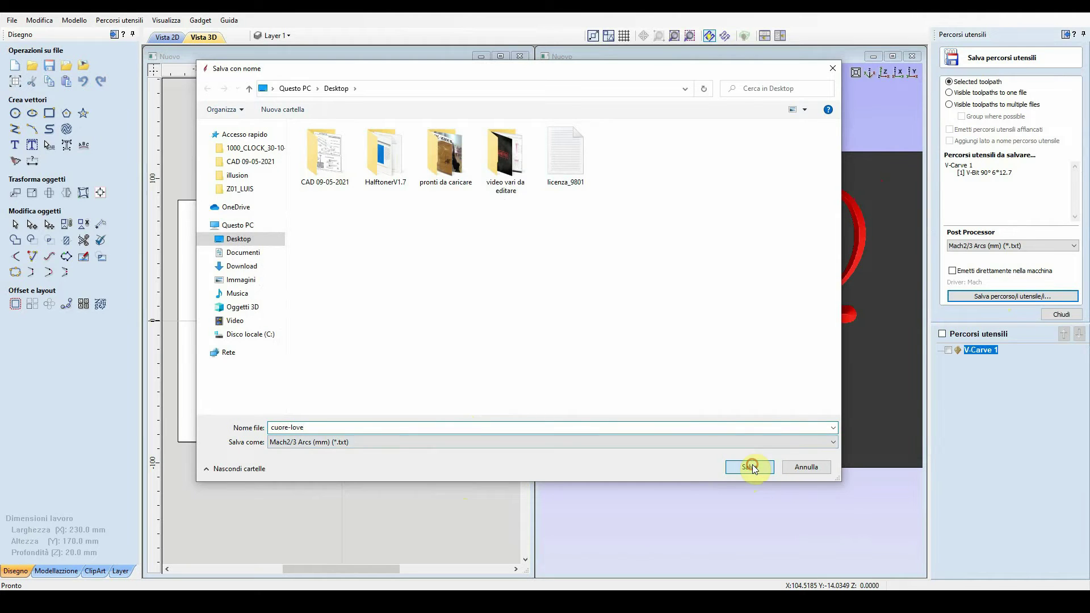
click(751, 465)
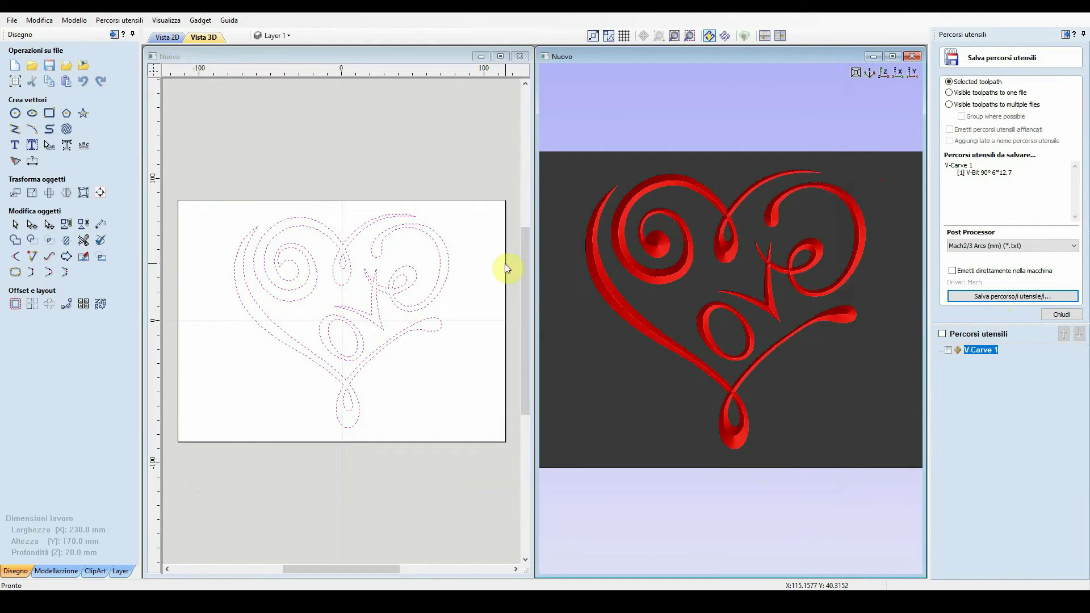
click(488, 285)
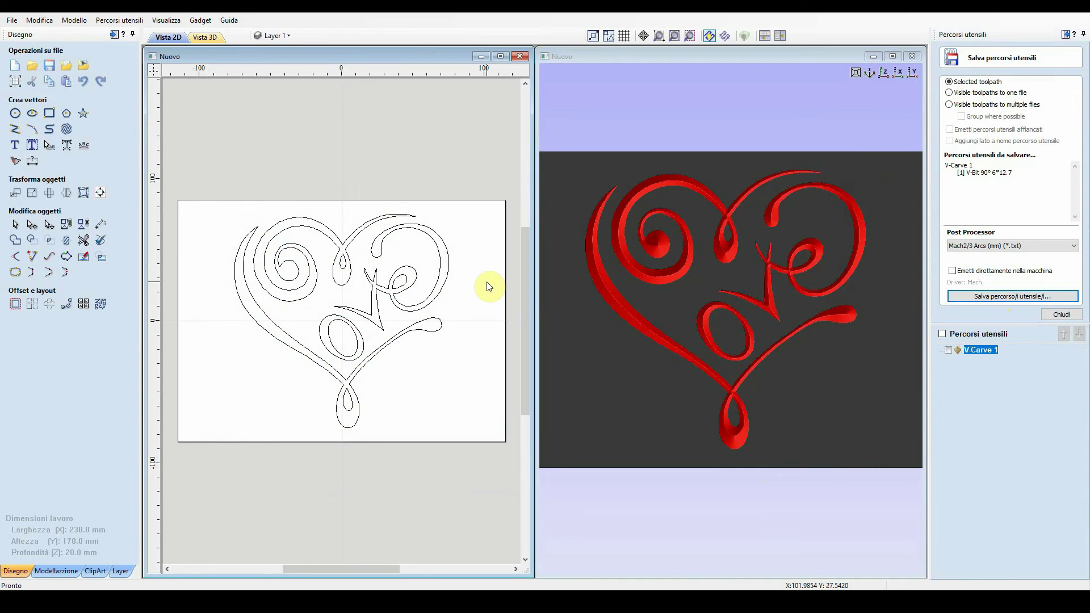